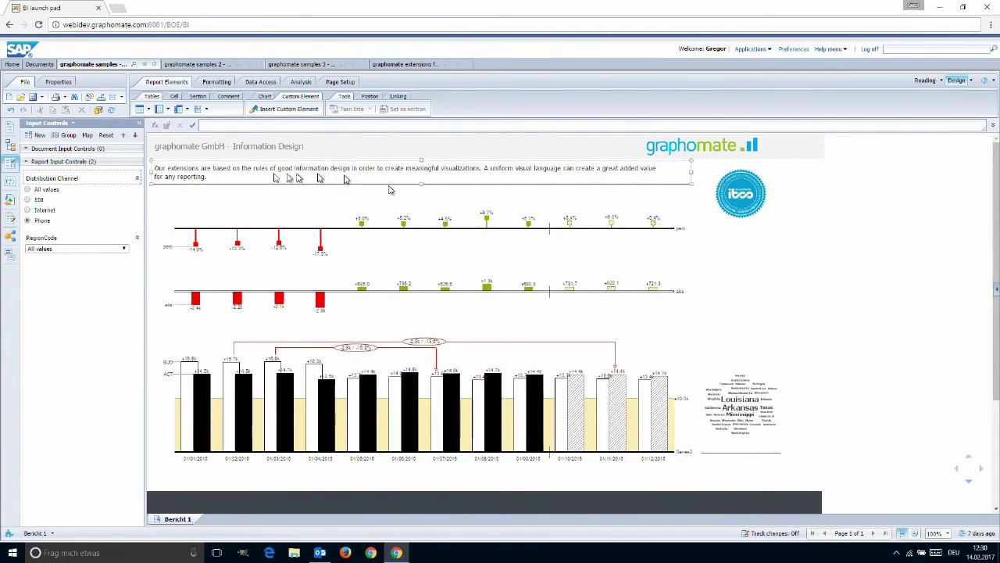
Select the actual-vs-budget chart and filter the report to the EDI, then Phone channels
click(176, 197)
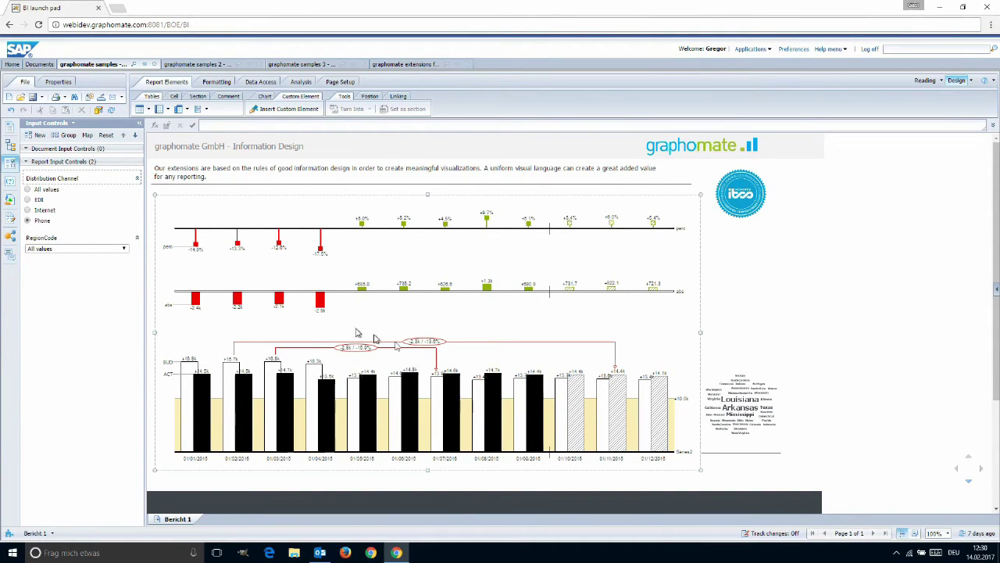
click(27, 200)
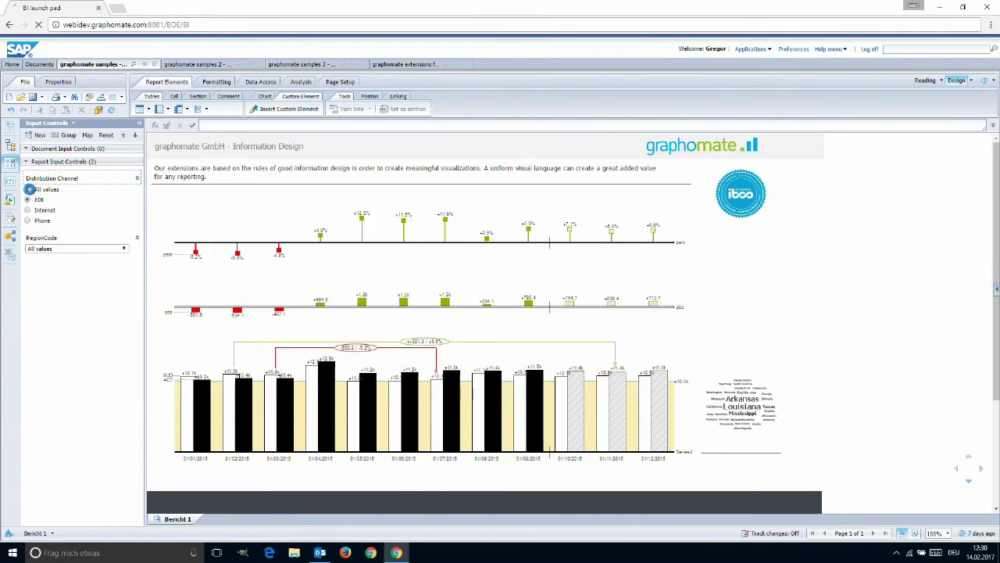
click(28, 221)
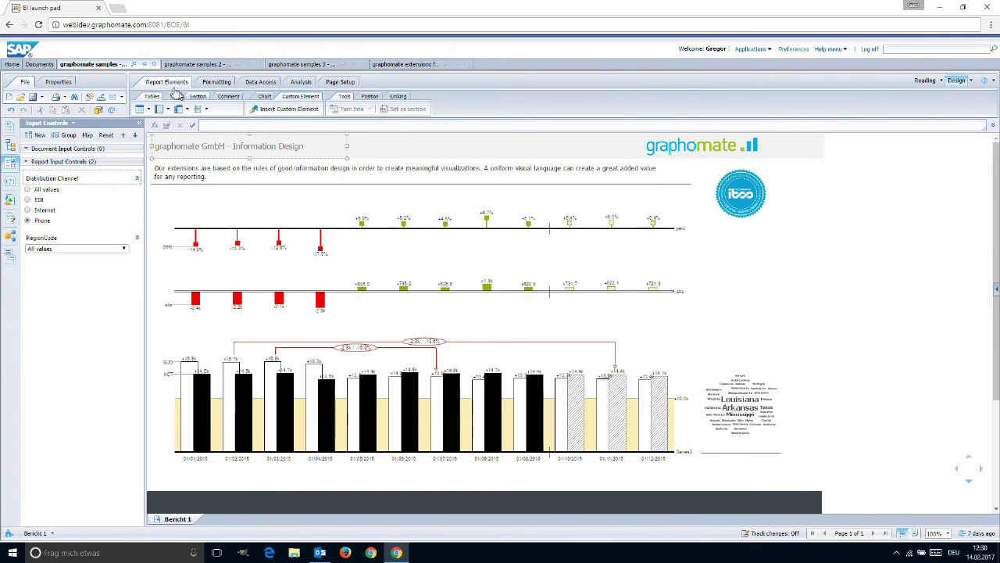
Browse the second samples report and the waterfall charts, then open the graphomate extensions report
click(166, 64)
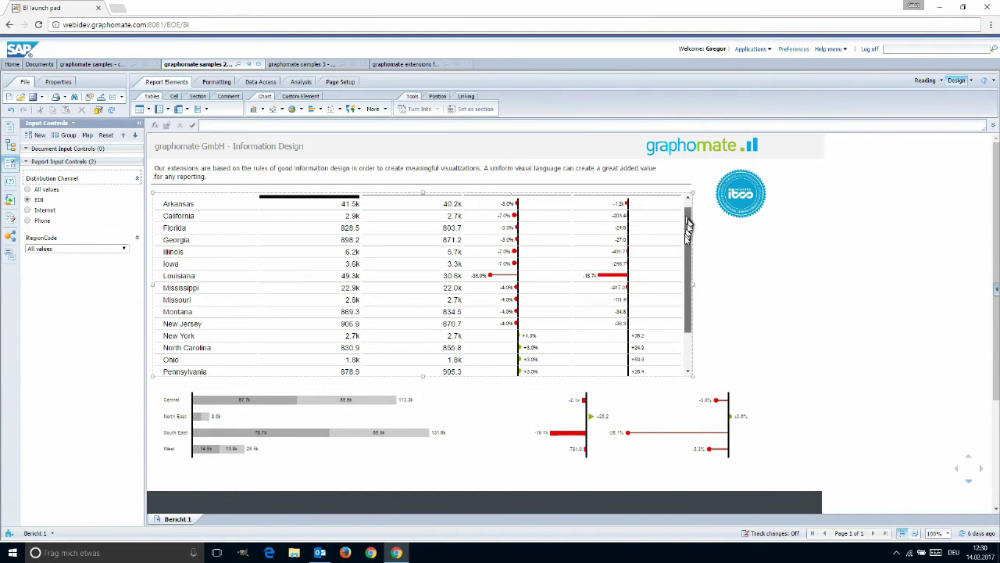
drag(684, 219, 685, 254)
click(301, 64)
click(488, 294)
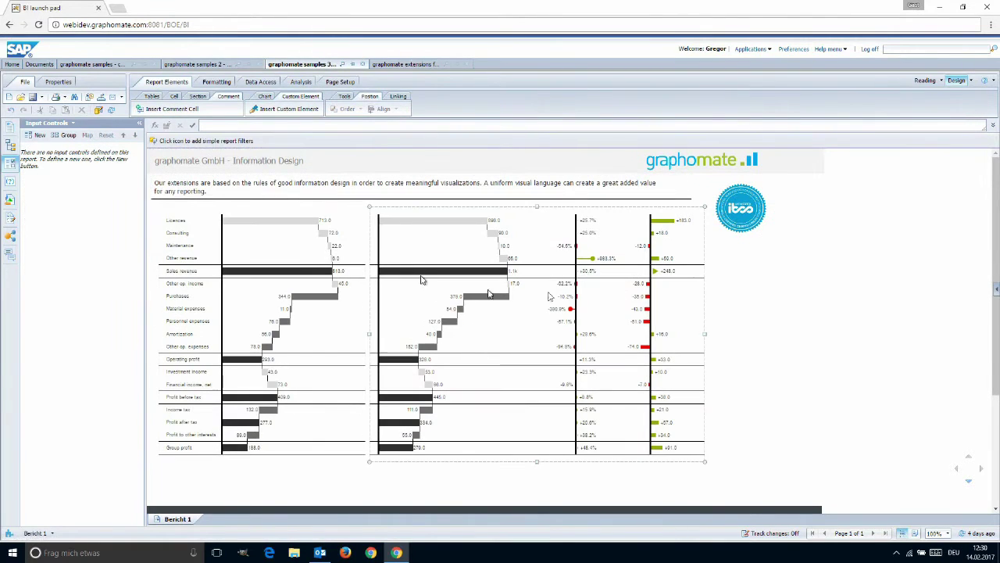
click(336, 250)
click(437, 161)
click(377, 66)
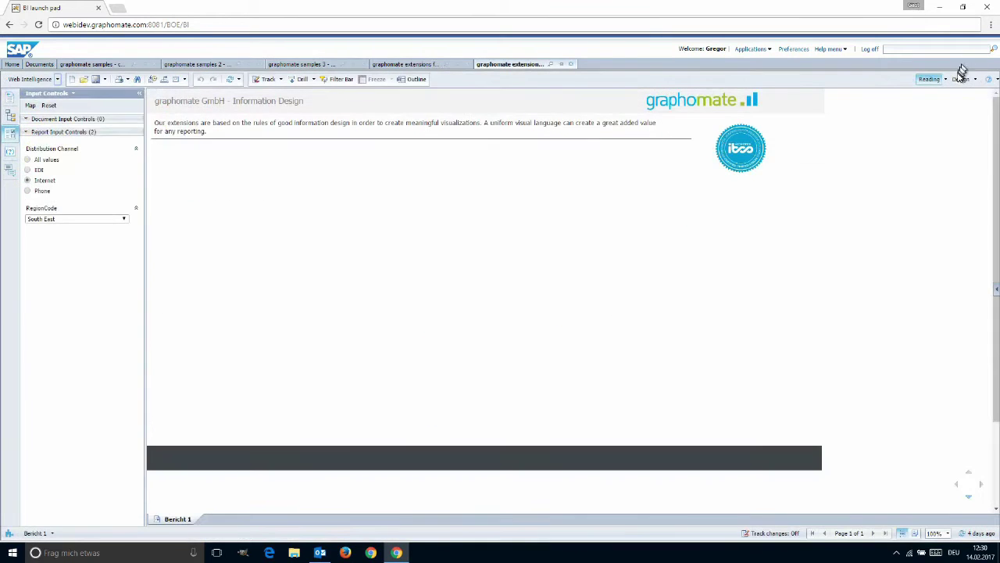
In Design mode, place a new custom element below the intro text
click(960, 79)
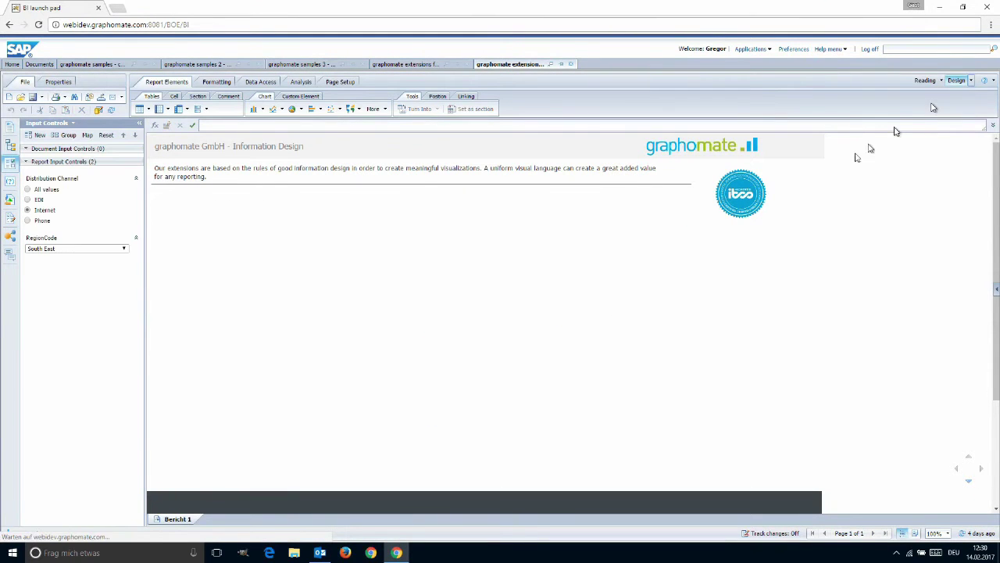
click(266, 148)
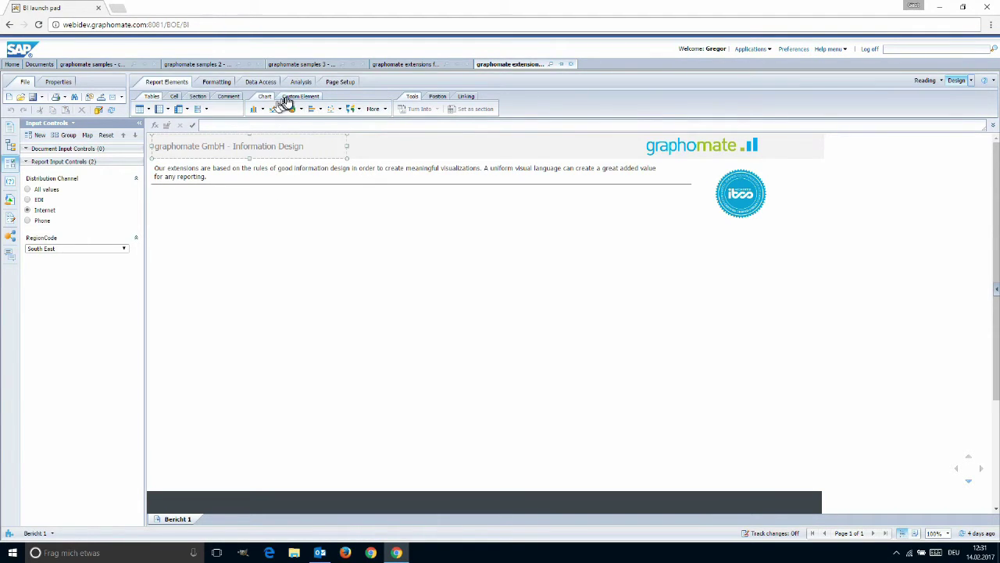
click(297, 96)
click(273, 110)
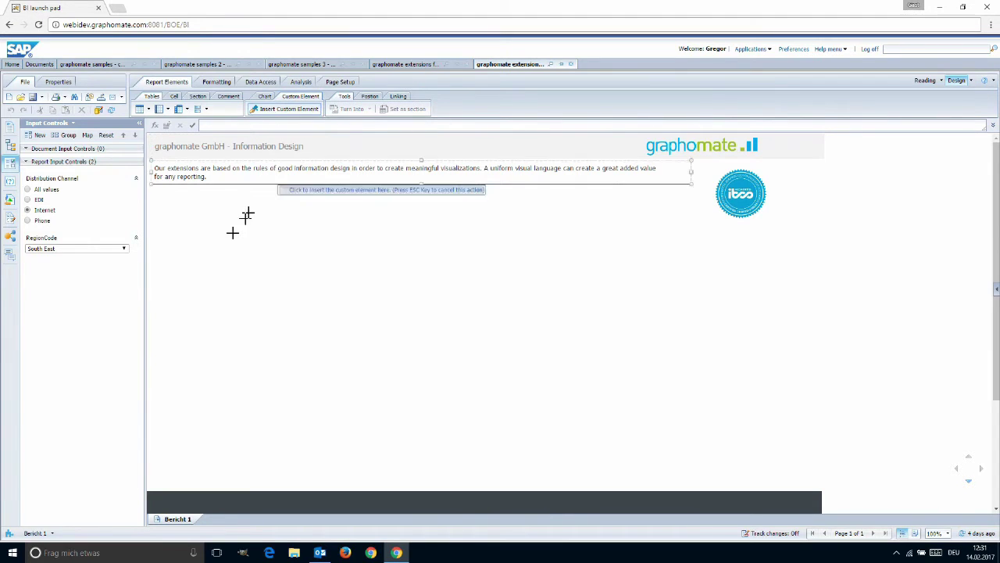
click(159, 197)
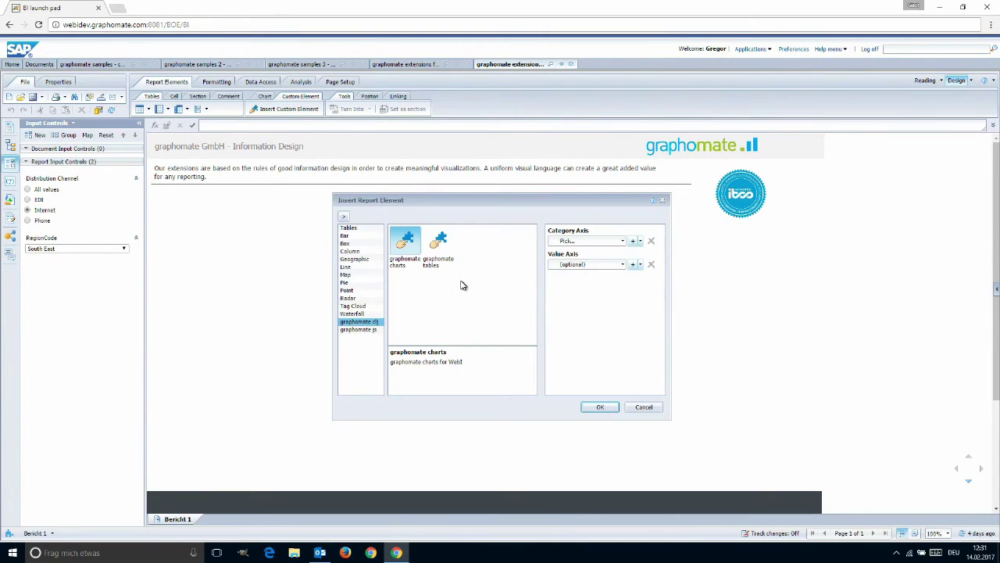
Insert the graphomate chart with AreaCode as its category axis
click(622, 242)
click(588, 266)
click(600, 407)
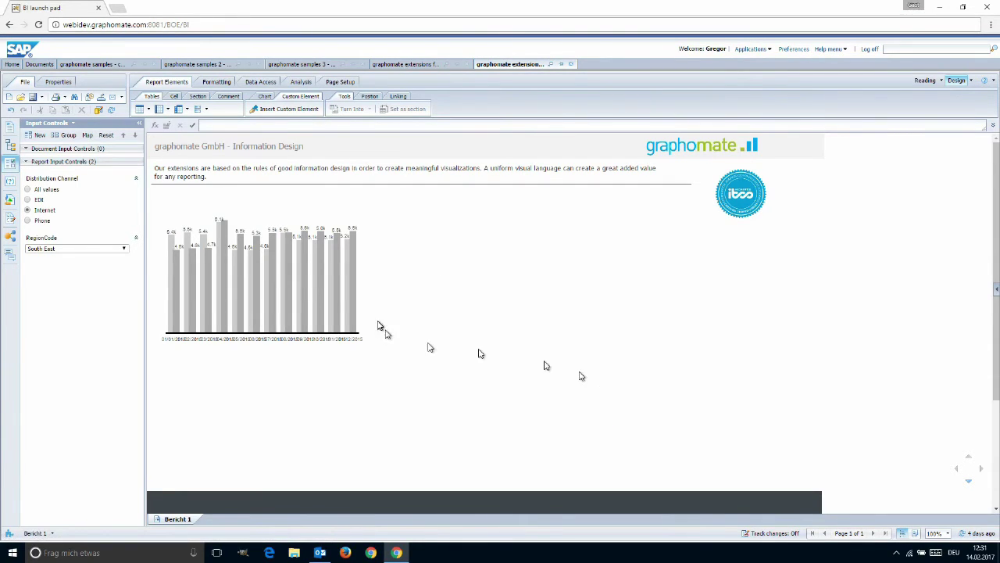
click(227, 262)
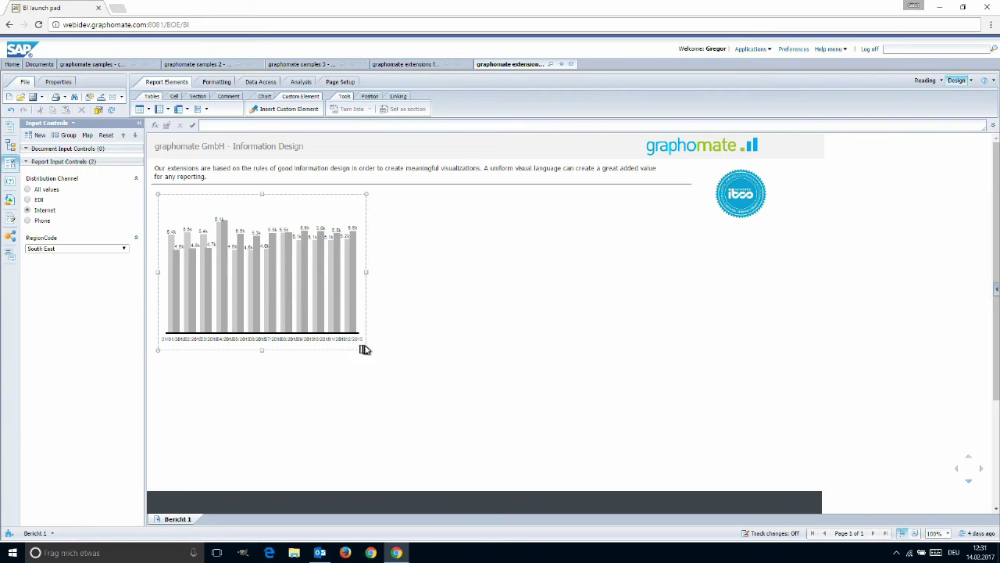
Move the chart to the left margin and widen it across the page
drag(366, 350, 361, 345)
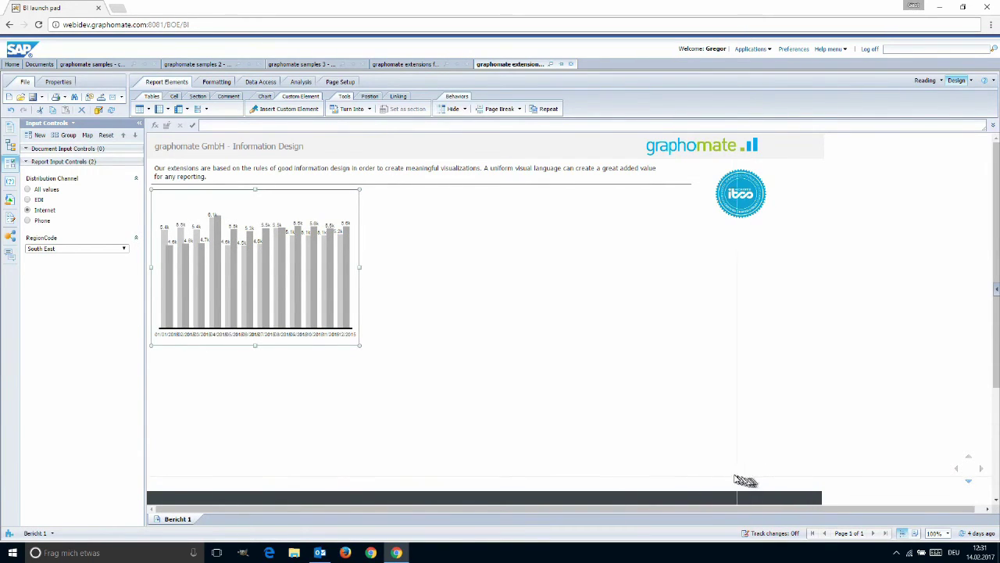
drag(745, 480, 727, 477)
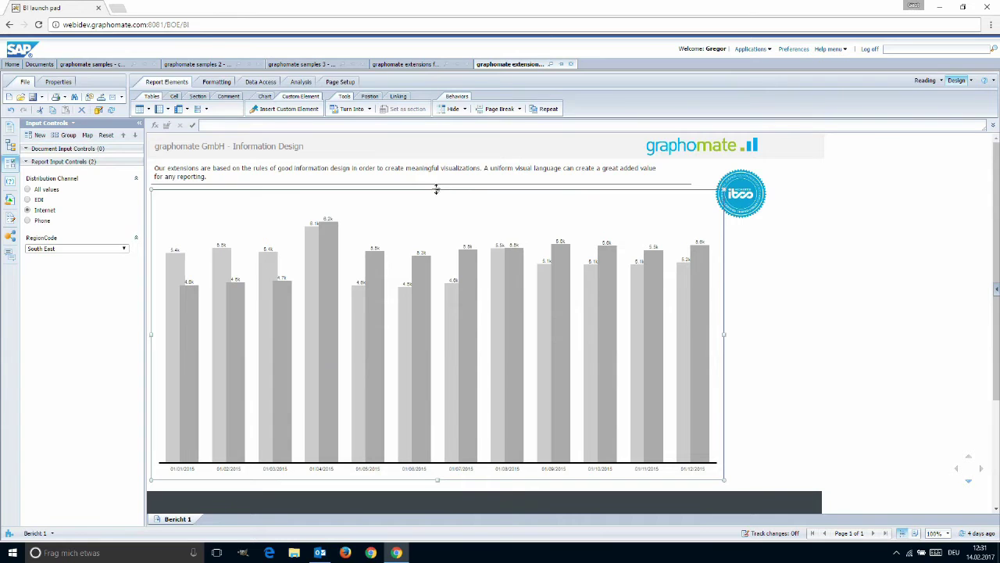
right_click(436, 189)
Open the chart's format settings, browse border and layout pages, then show General chart settings
click(501, 349)
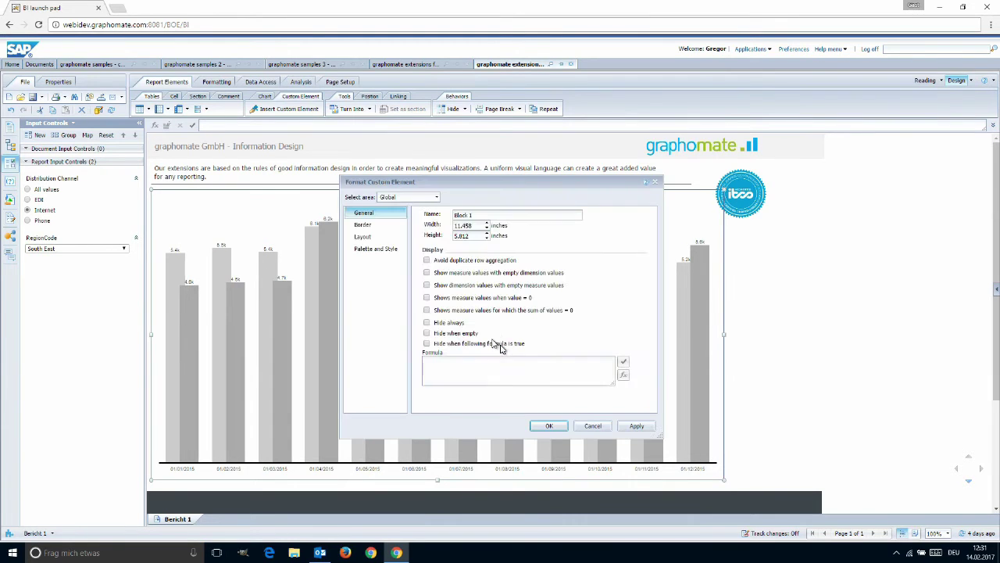
click(364, 224)
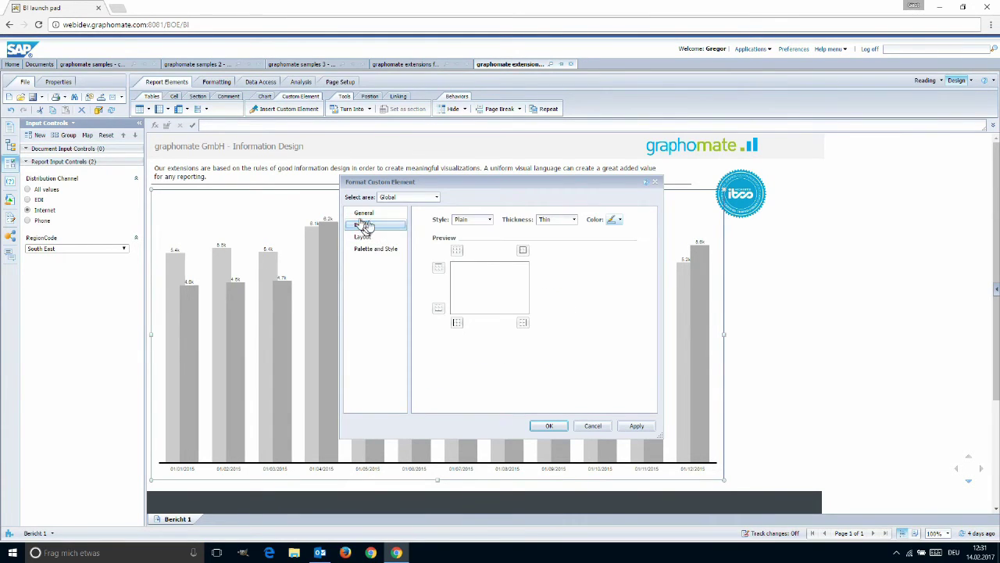
click(369, 235)
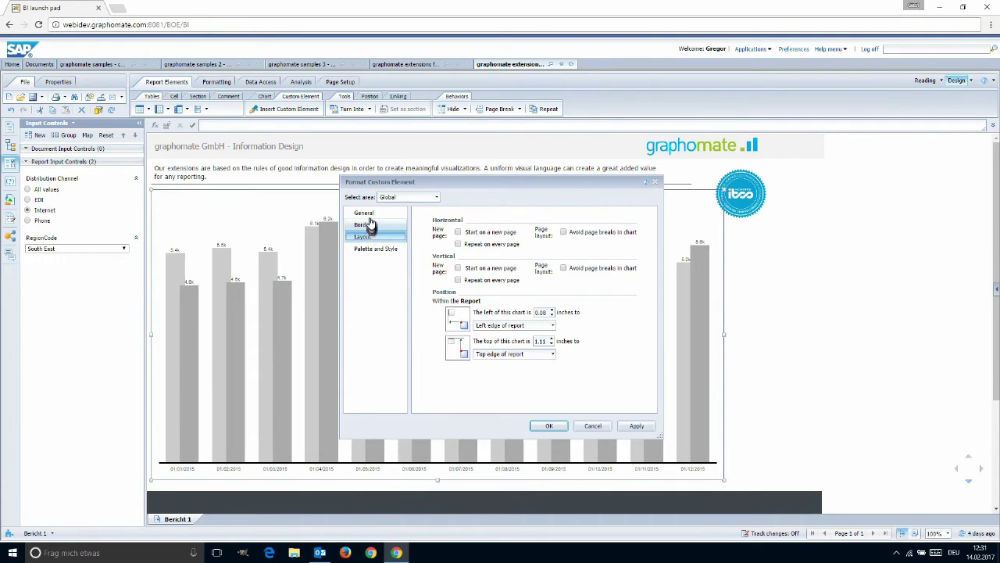
click(364, 213)
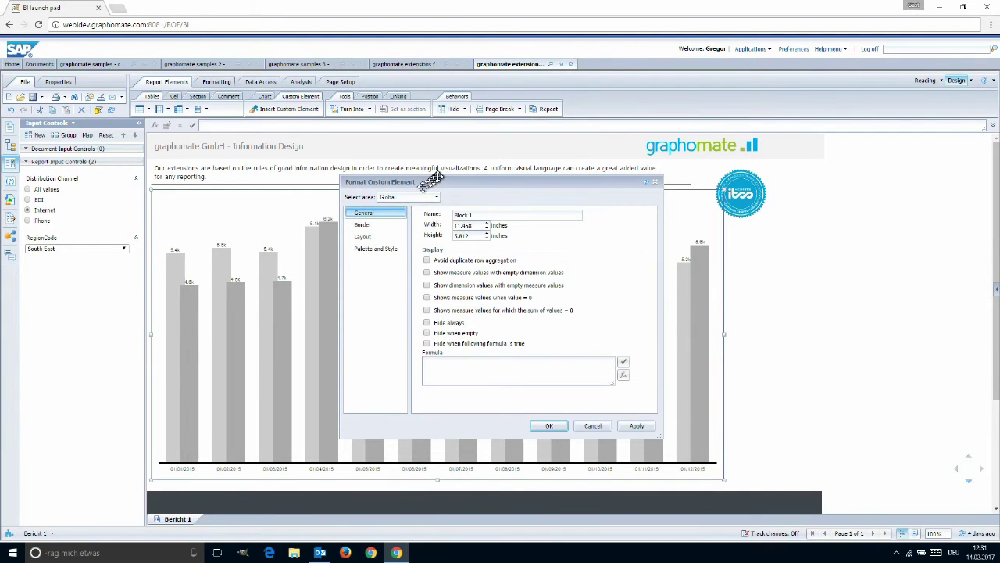
mouse_move(438, 180)
mouse_down()
mouse_move(635, 189)
mouse_move(734, 137)
mouse_move(740, 114)
mouse_up()
click(727, 129)
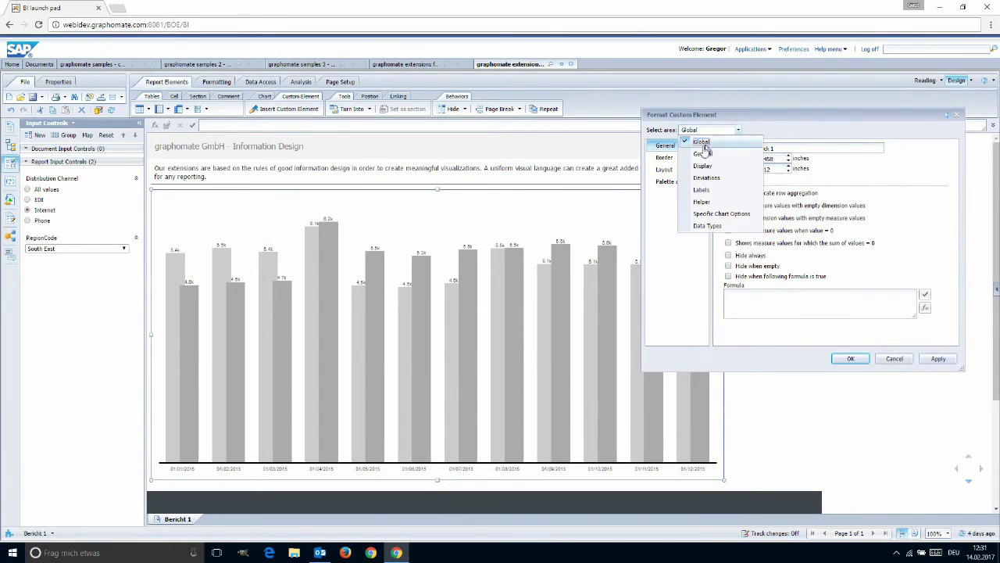
click(697, 149)
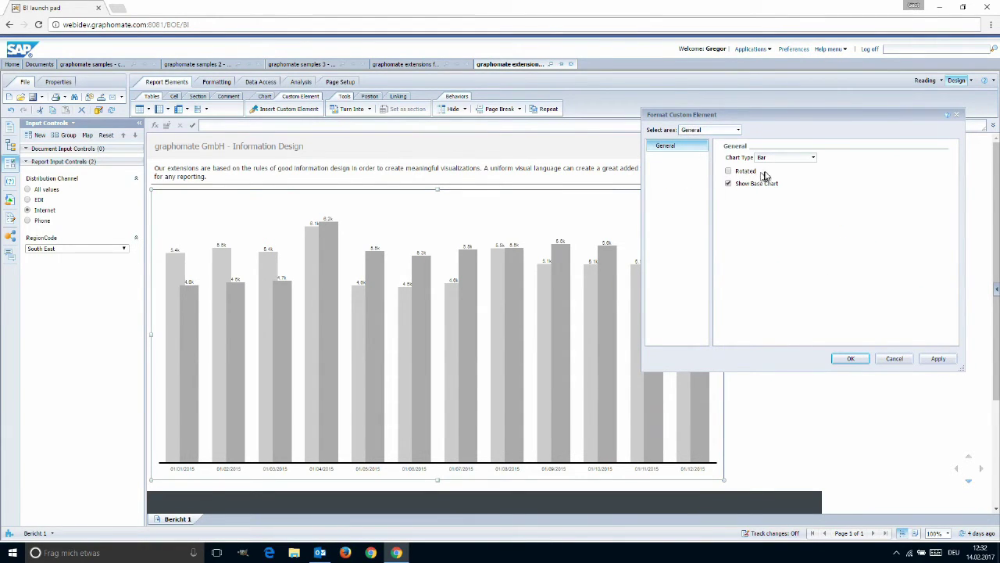
Preview the chart as lines, then as offset bars and horizontal bars
click(782, 159)
click(786, 183)
click(939, 359)
click(792, 160)
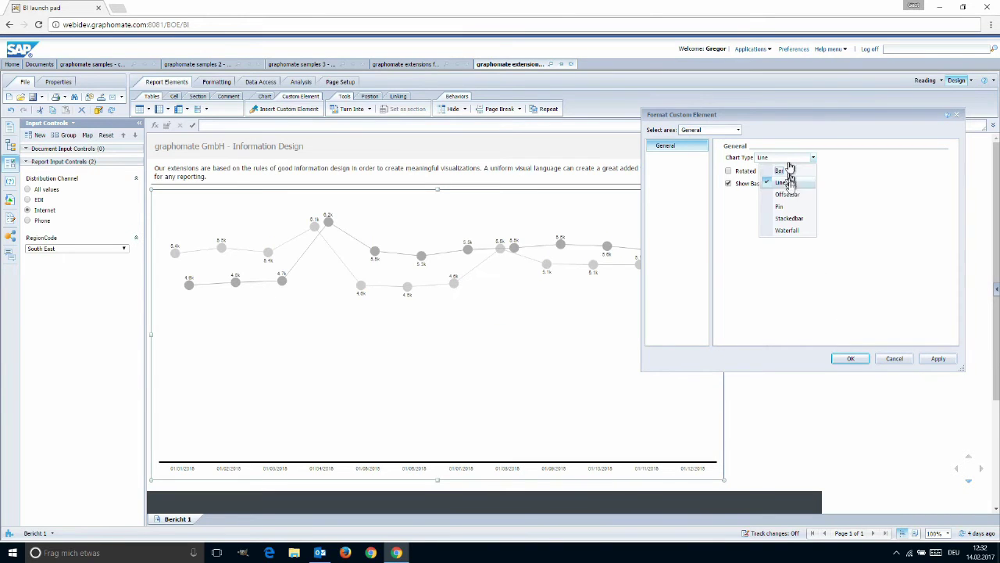
click(789, 196)
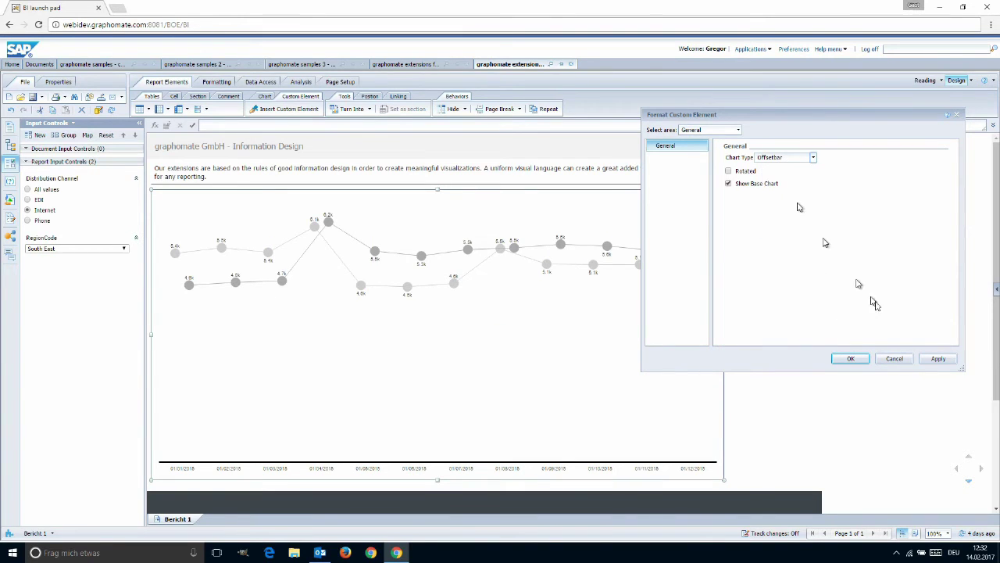
click(938, 359)
click(939, 358)
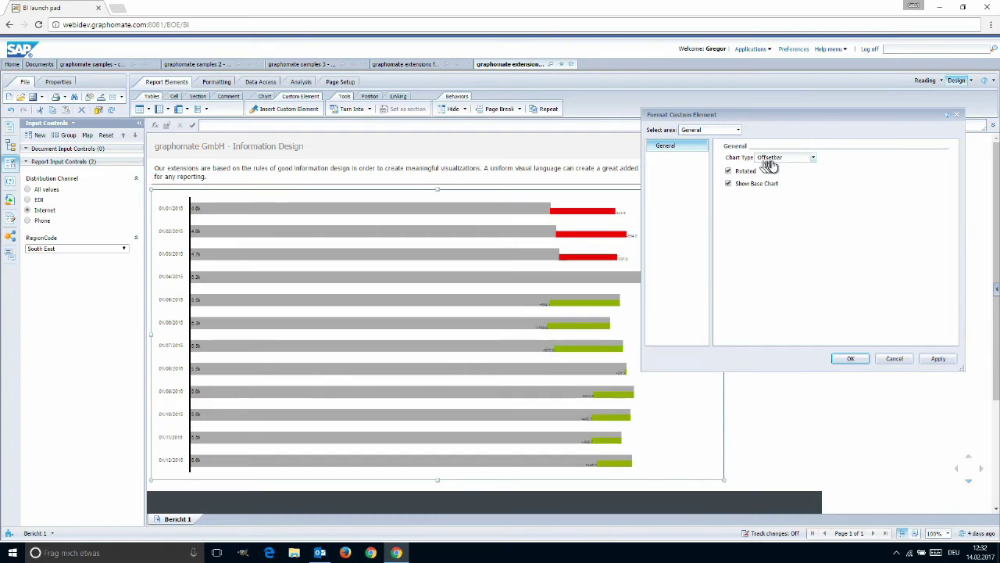
Preview stacked bars, then revert to upright plain bars and apply
click(785, 157)
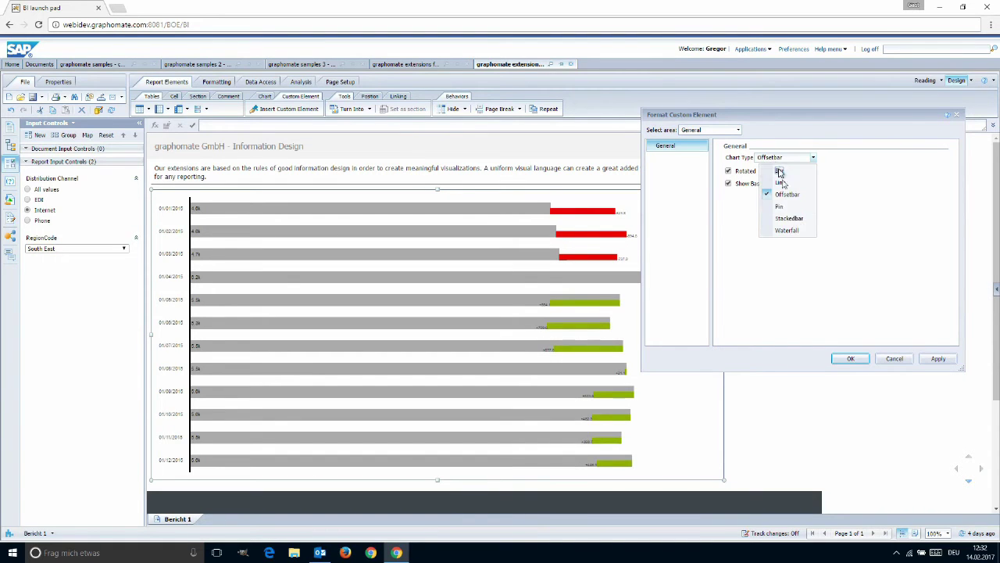
click(789, 218)
click(937, 359)
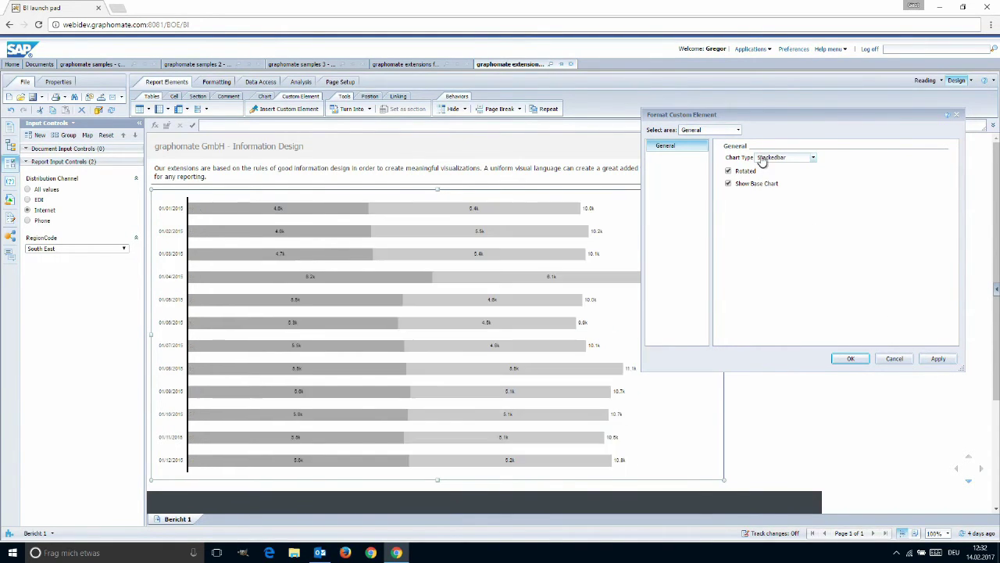
click(762, 160)
click(778, 171)
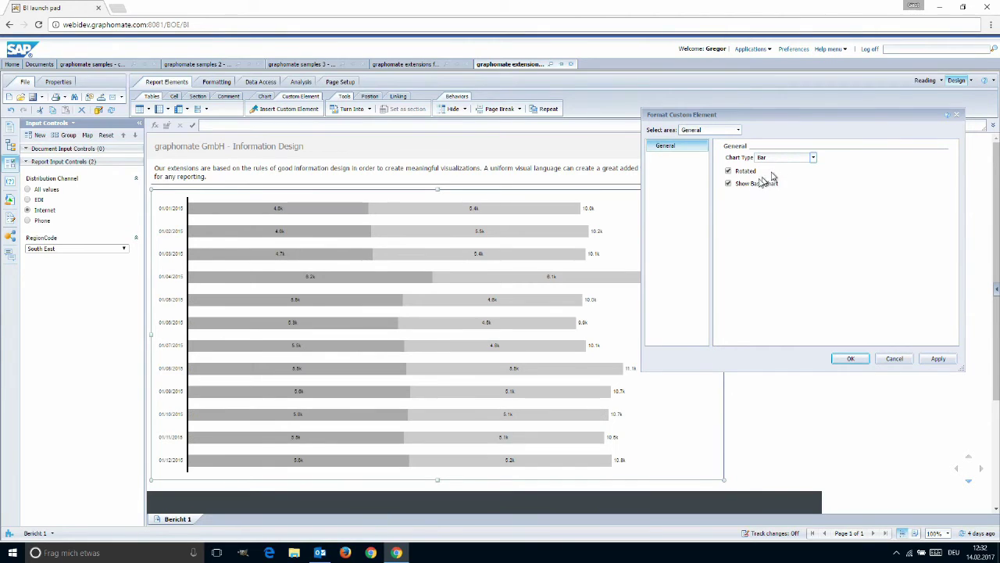
click(728, 171)
click(938, 358)
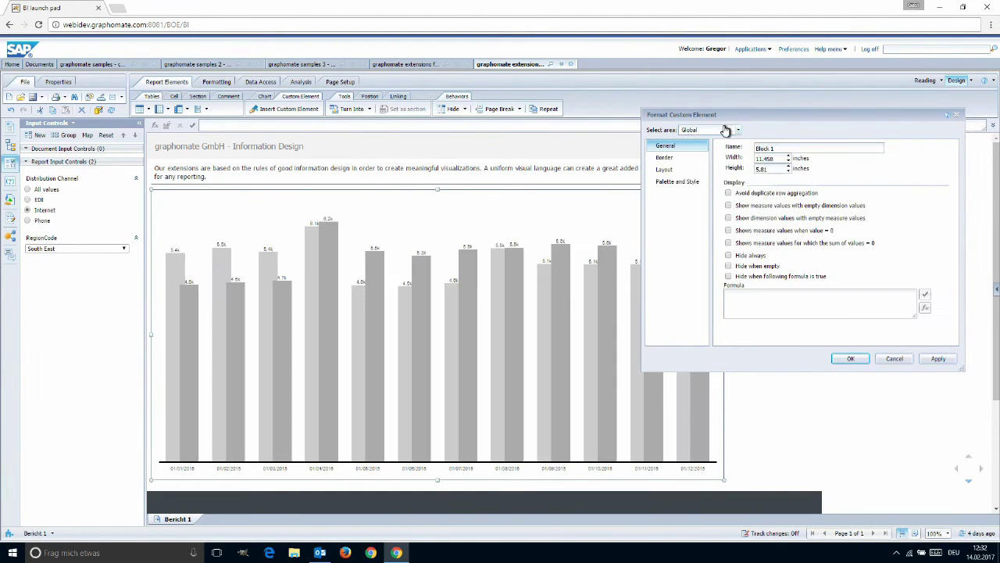
click(725, 131)
Look through the Display, Axes and Outliers settings pages of the chart
click(723, 166)
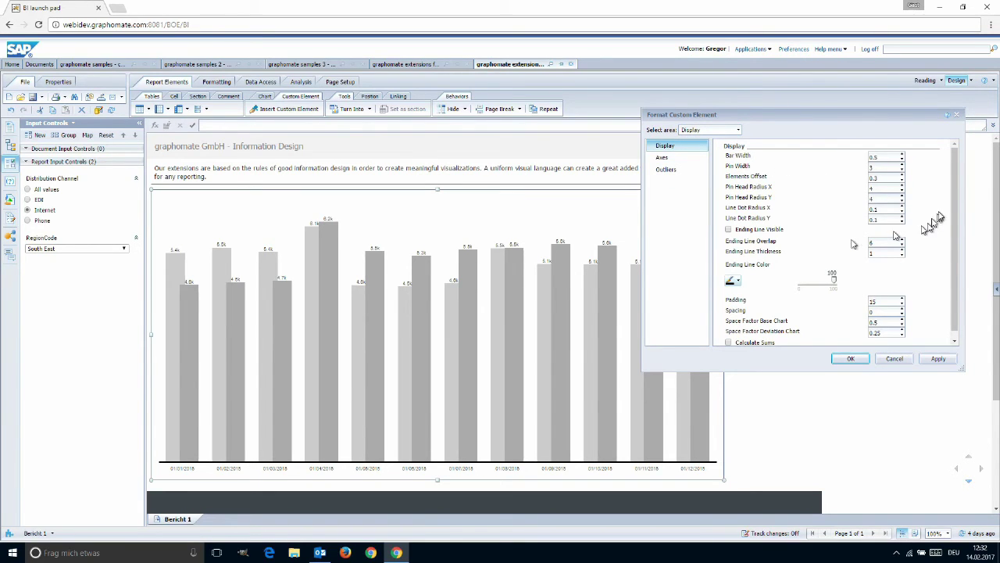
click(656, 158)
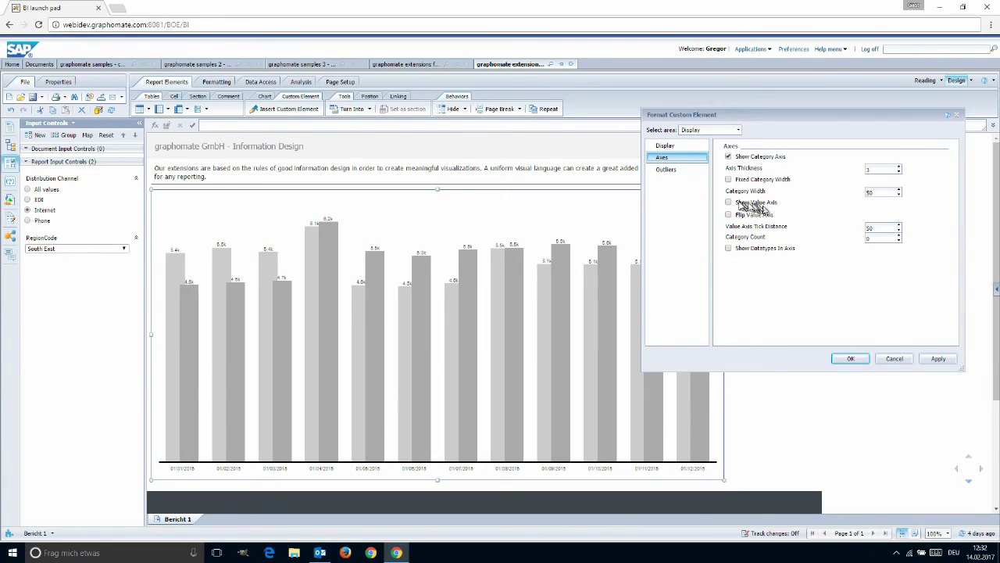
click(666, 170)
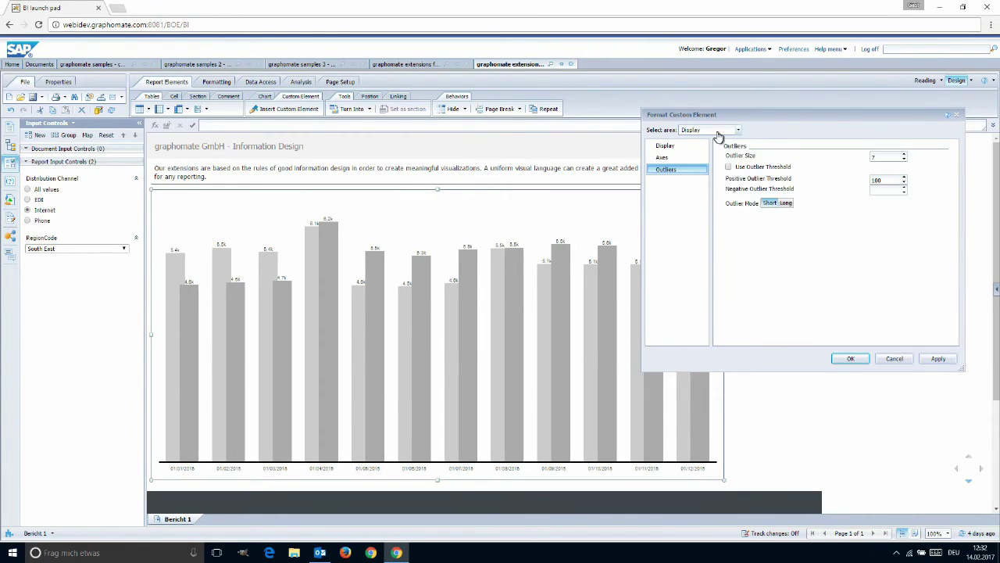
click(710, 130)
Enter a Deviations Config string and apply it to add deviation charts above the bars
click(713, 166)
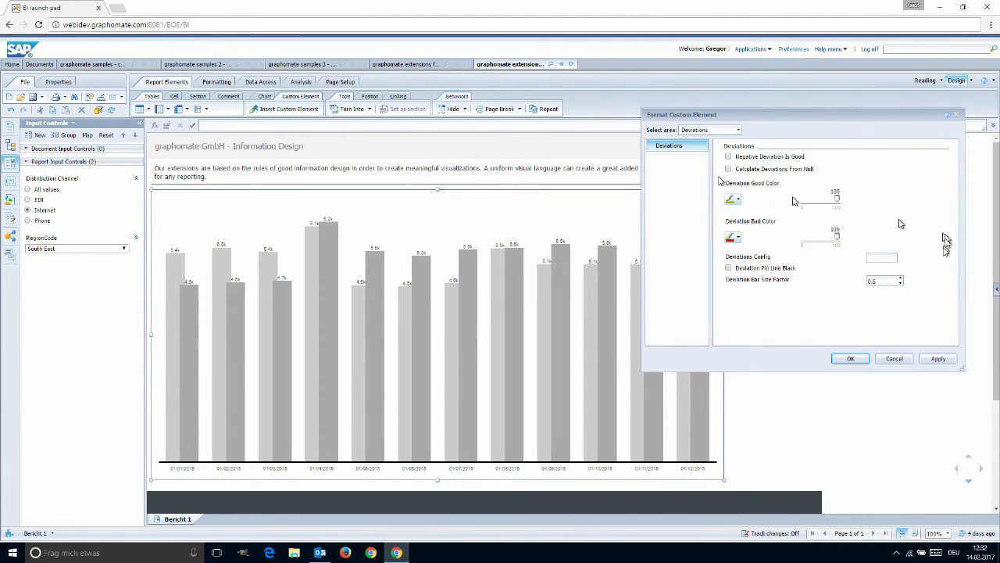
click(881, 257)
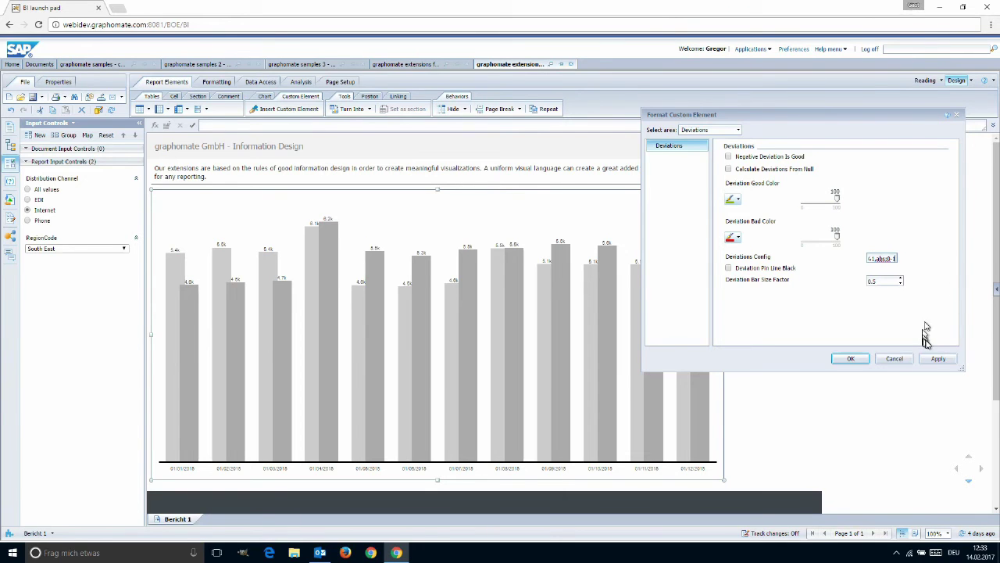
click(940, 358)
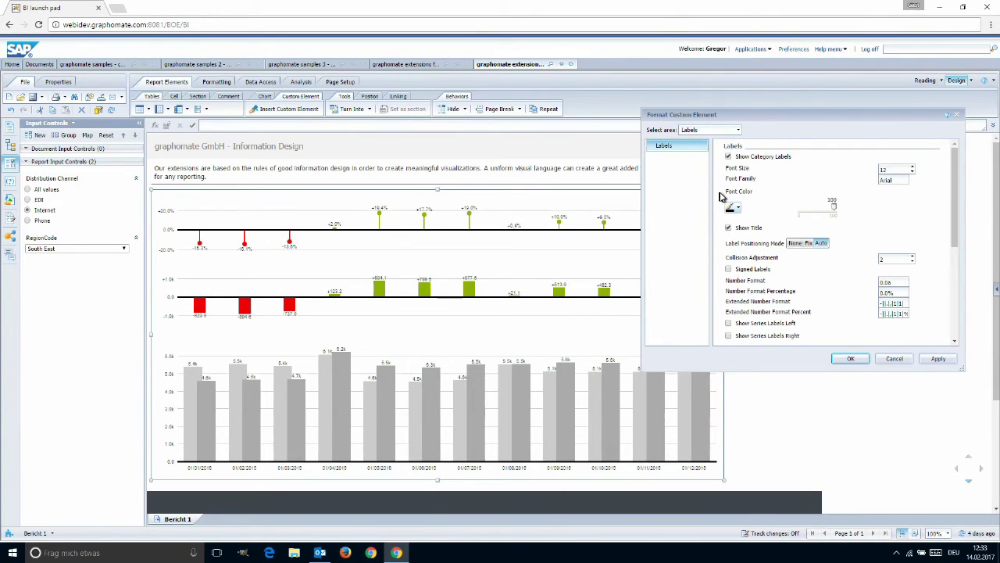
scroll(792, 247, down, 3)
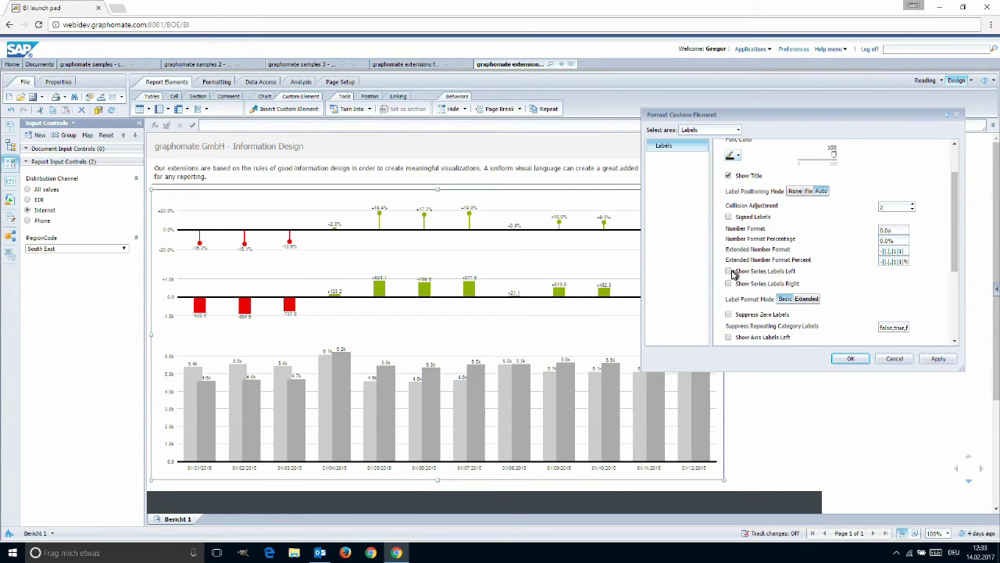
click(703, 129)
Set Separator Mode to Manually at position 8 and apply it
click(704, 202)
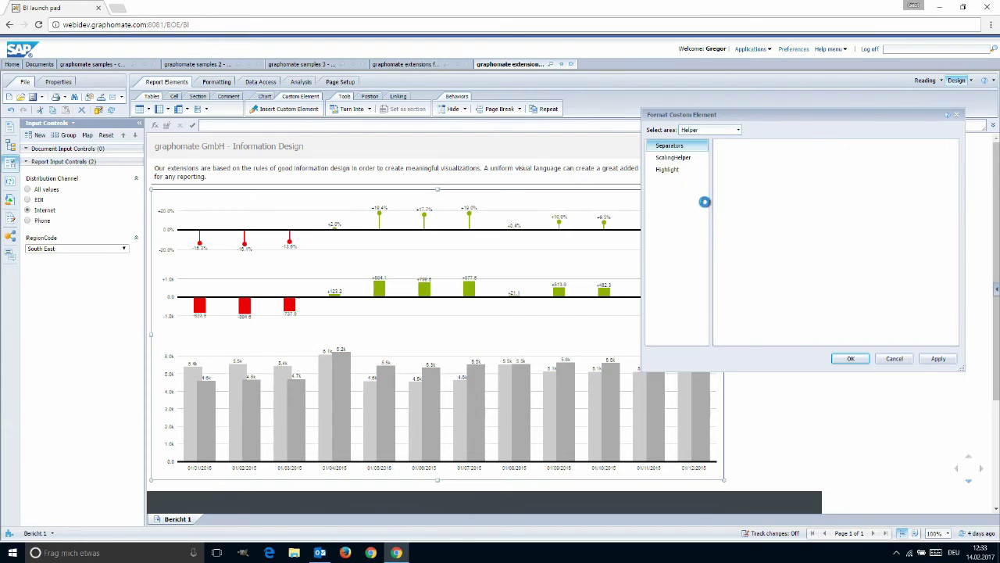
click(821, 239)
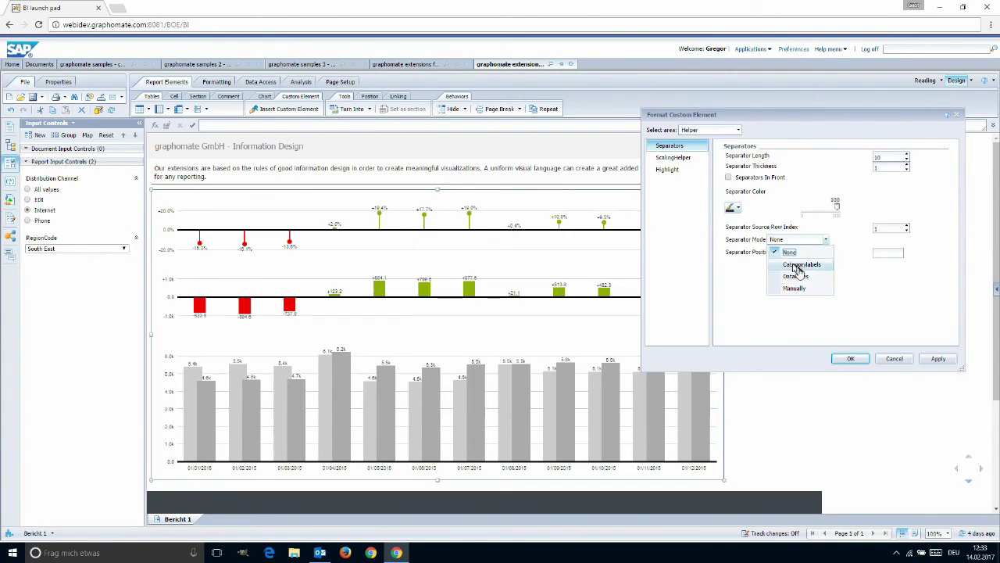
click(807, 289)
text(8)
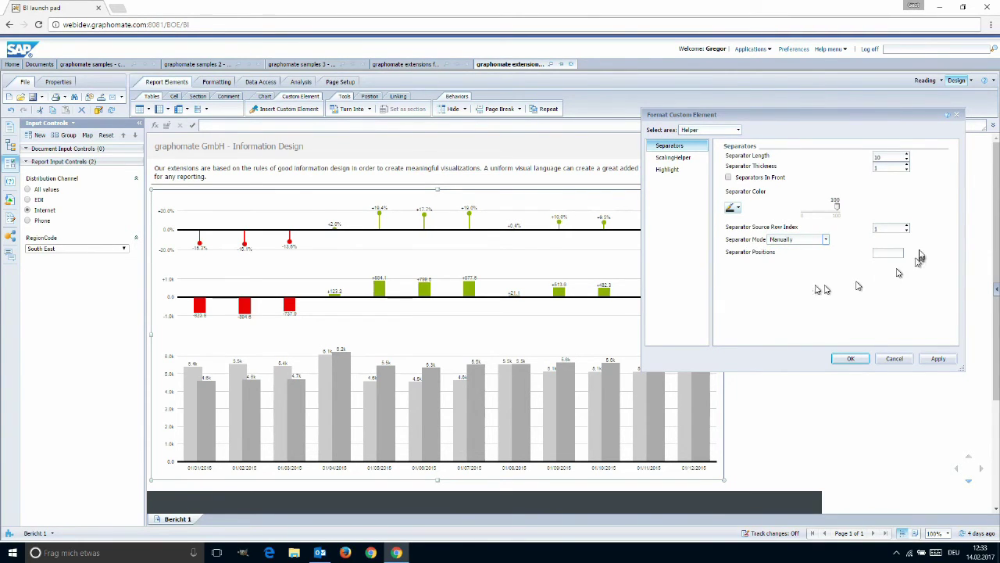
click(938, 359)
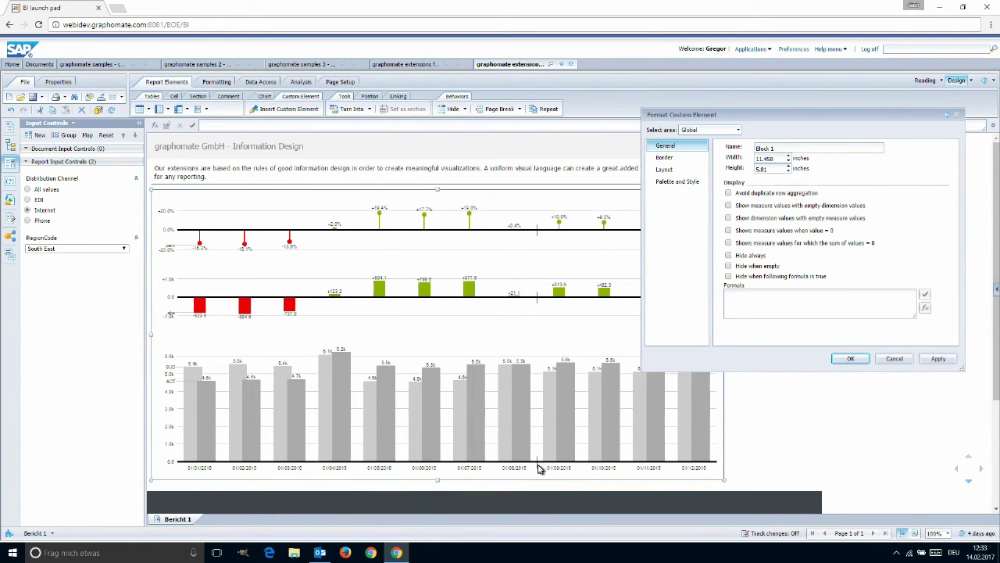
click(716, 131)
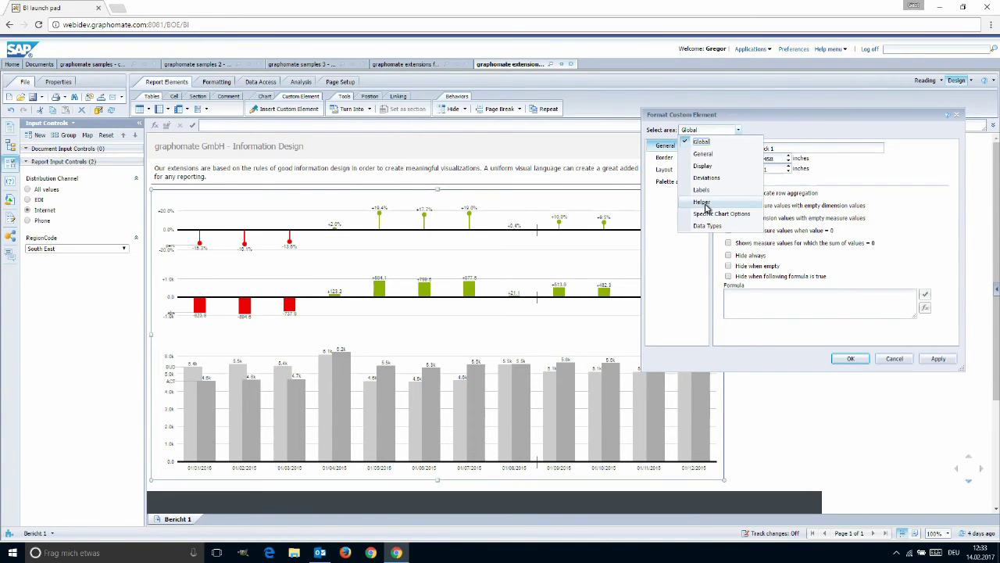
Apply a 3000 area-mode scaling helper and set Highlight Mode to Single
click(704, 204)
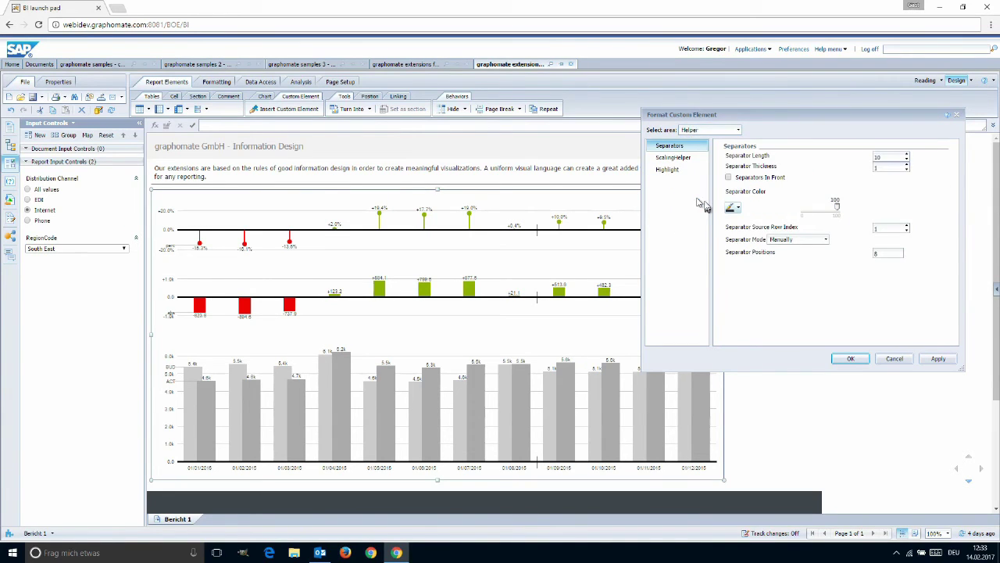
click(681, 159)
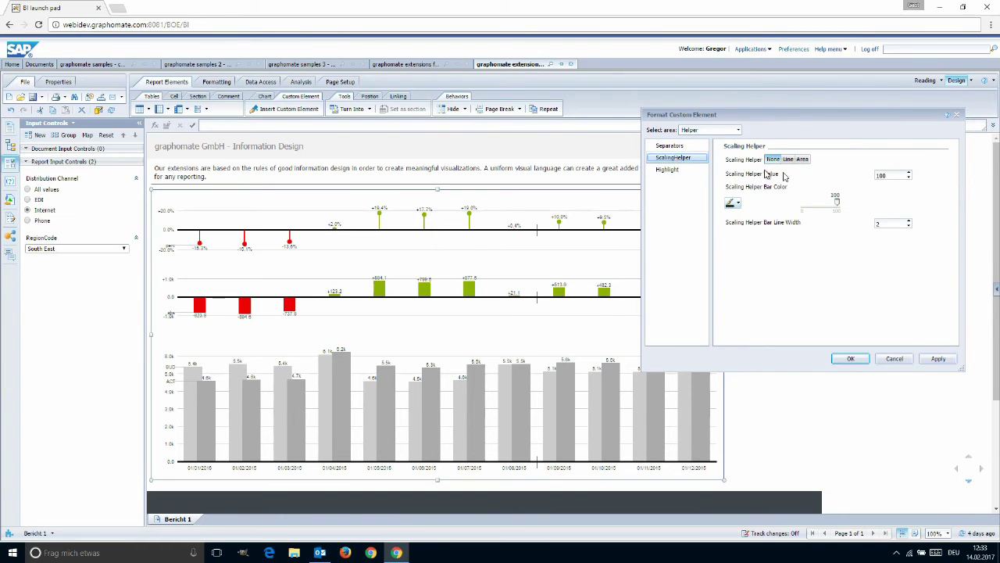
drag(897, 176, 873, 175)
text(3000)
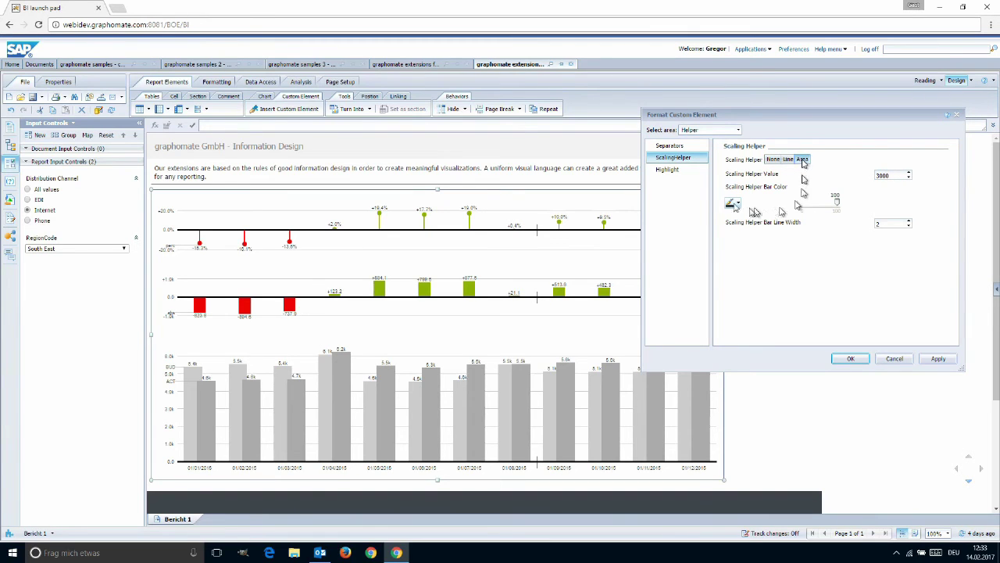
click(680, 170)
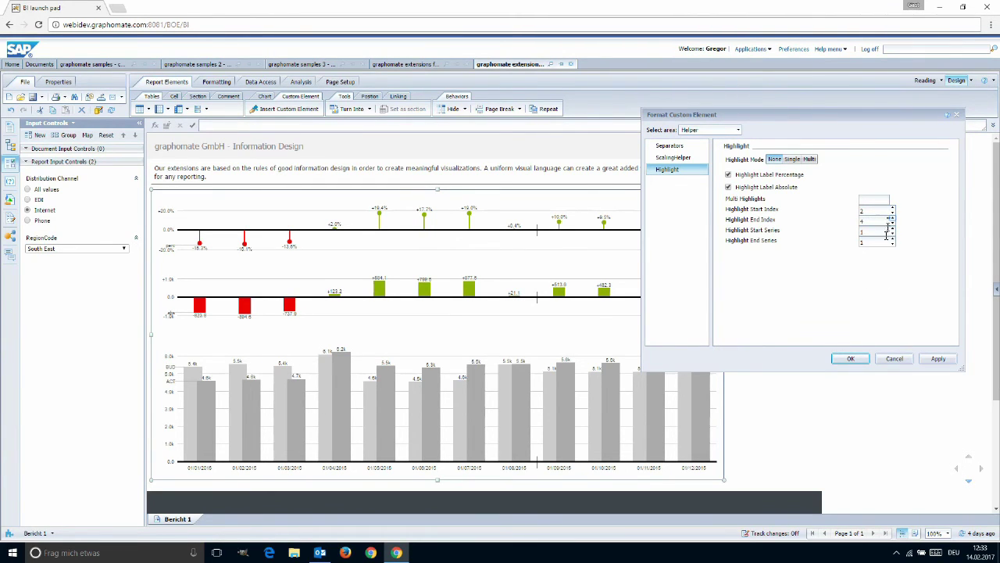
click(933, 359)
click(794, 160)
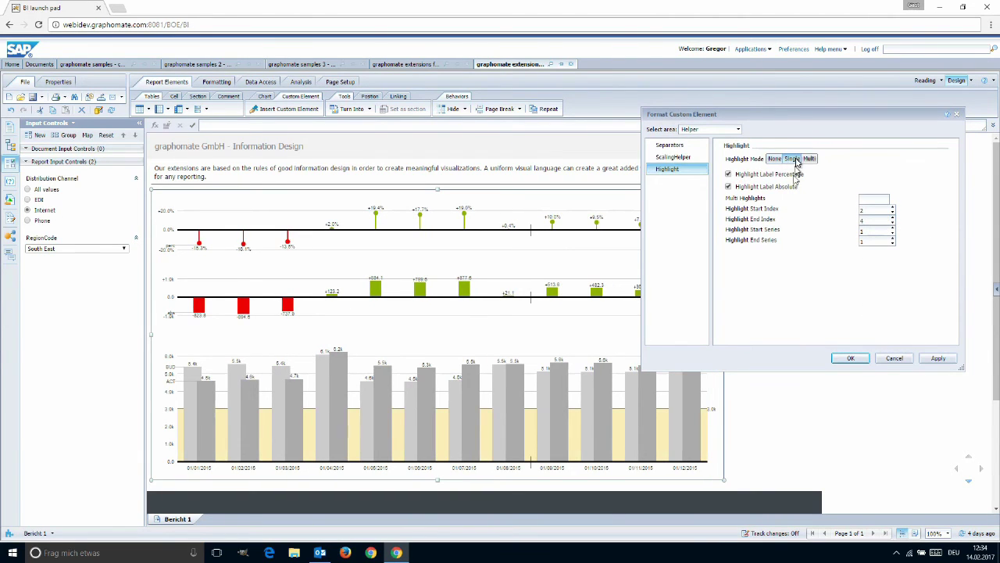
click(720, 133)
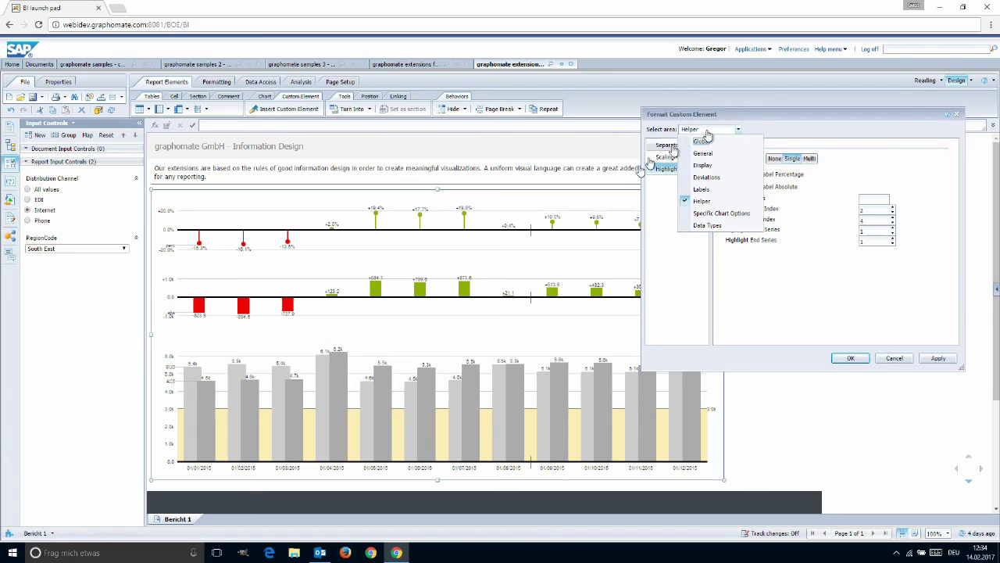
click(727, 227)
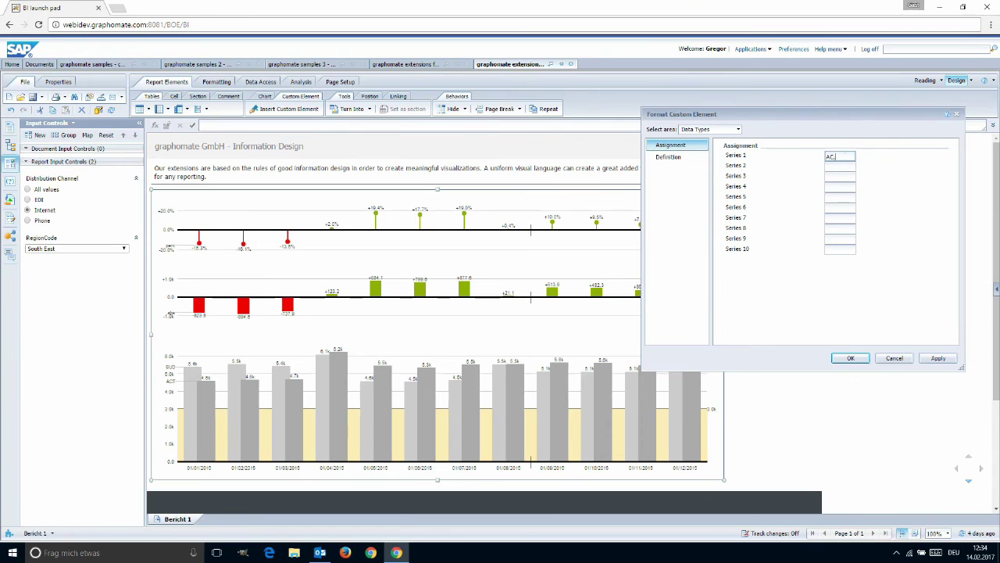
Assign BU to Series 2 and name the data types AC and BU
click(838, 166)
text(BU,BU,BU)
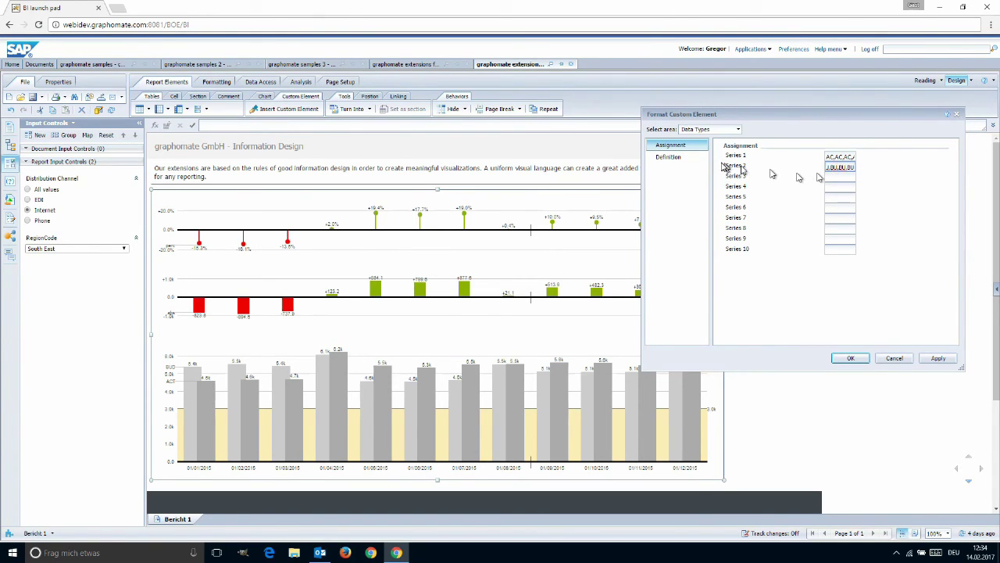
click(670, 159)
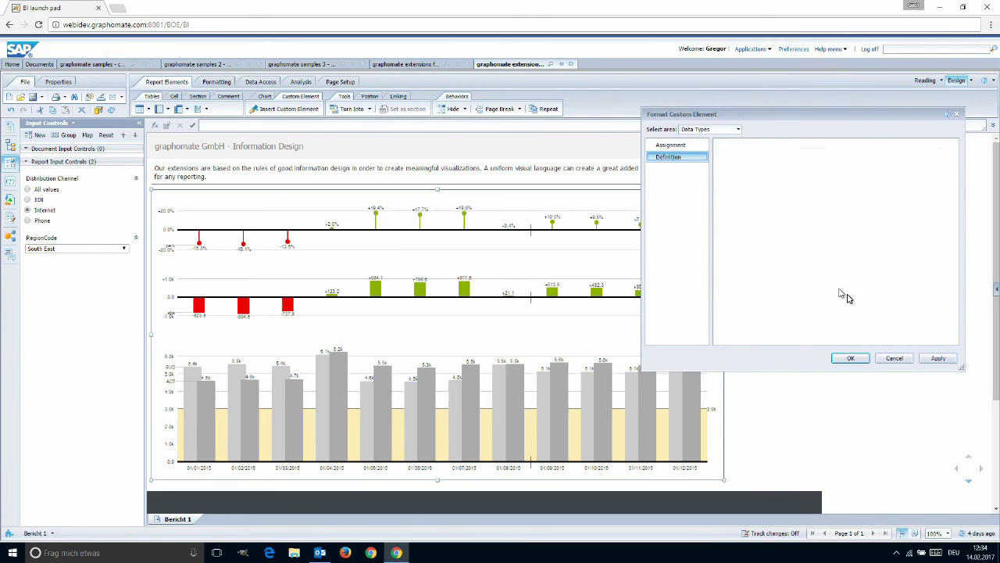
click(806, 158)
text(AC)
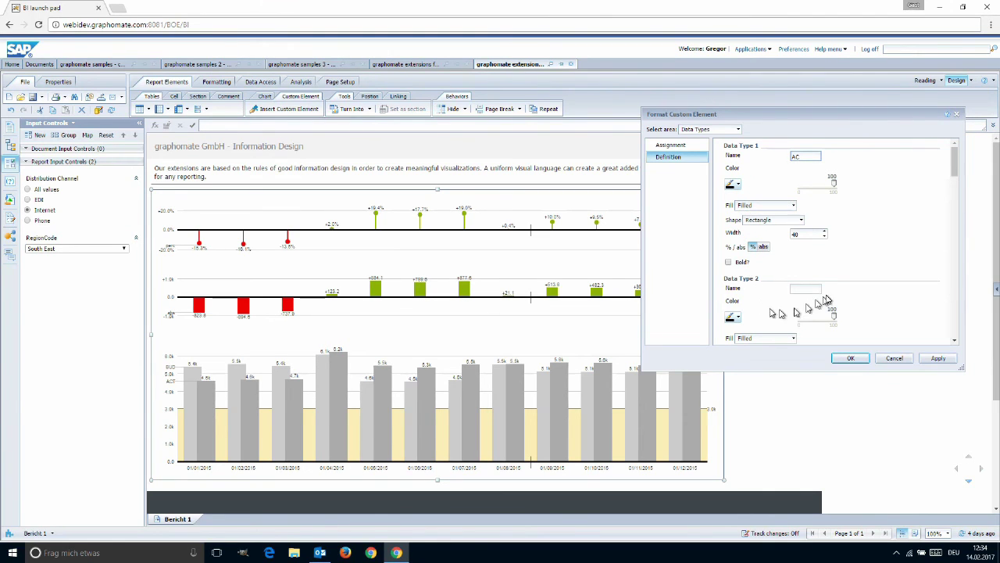
text(BU)
scroll(769, 265, down, 1)
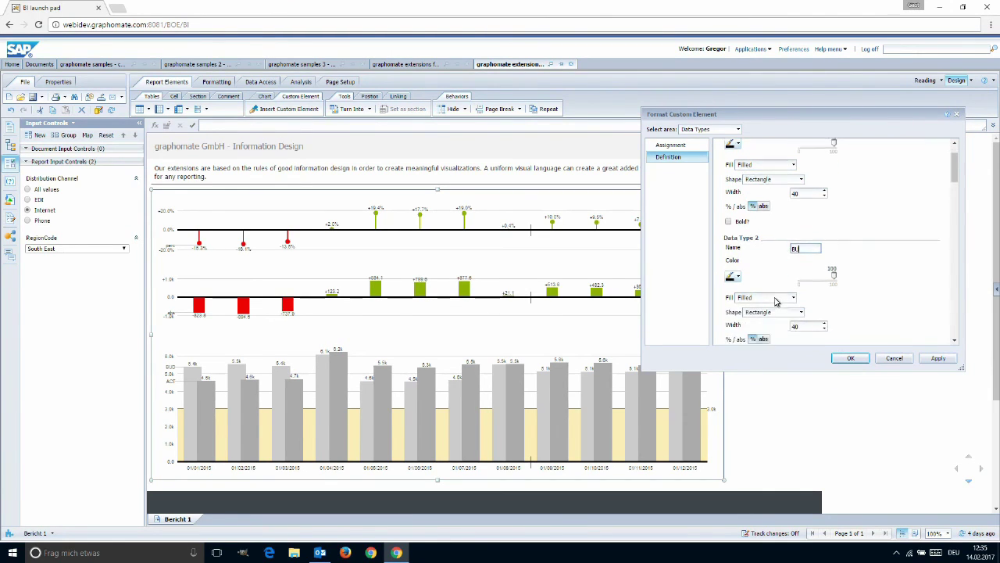
scroll(768, 264, down, 1)
scroll(765, 262, down, 1)
Give BU an empty fill, style FC with a colour and hatched-up fill, and apply
click(762, 234)
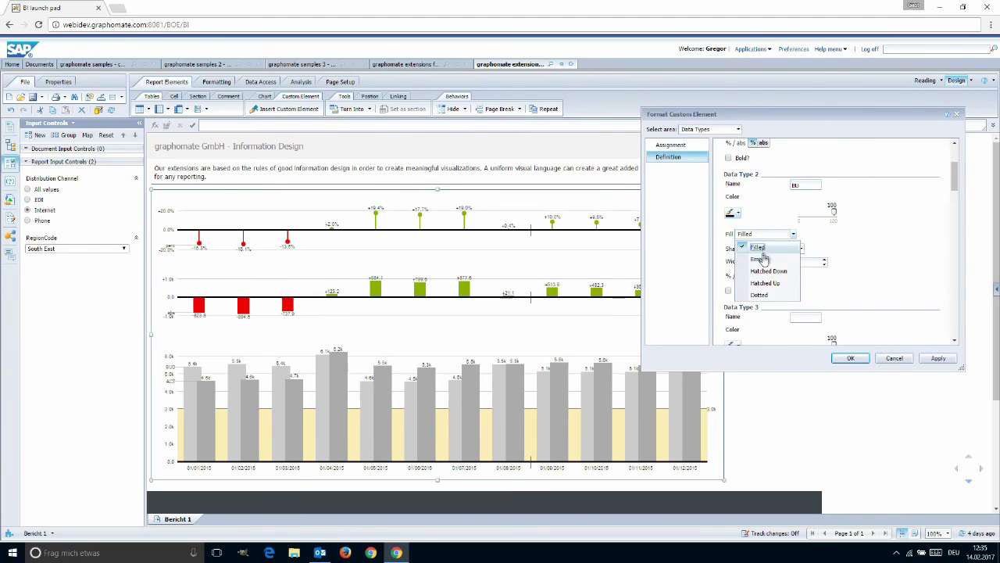
click(754, 258)
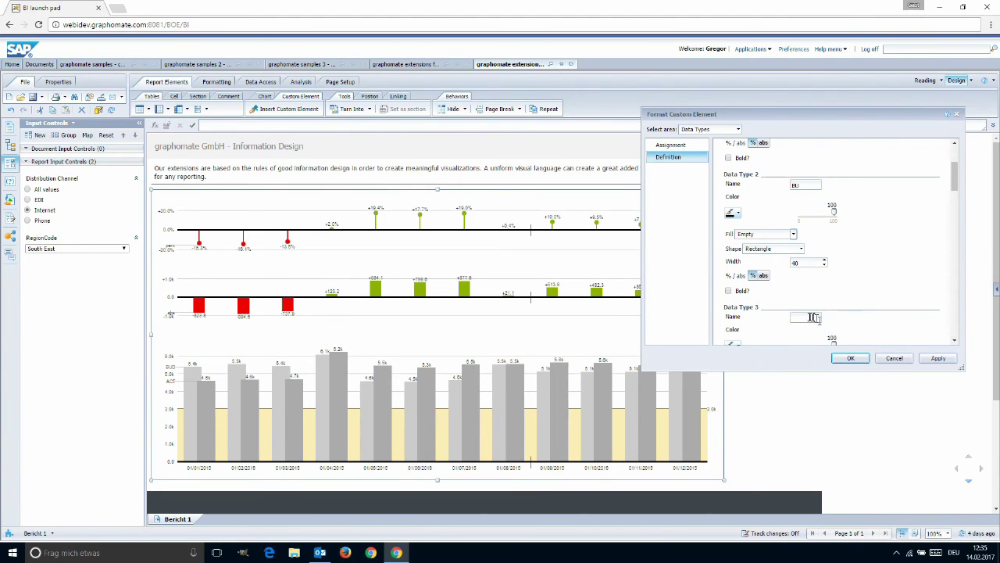
click(811, 318)
text(FC)
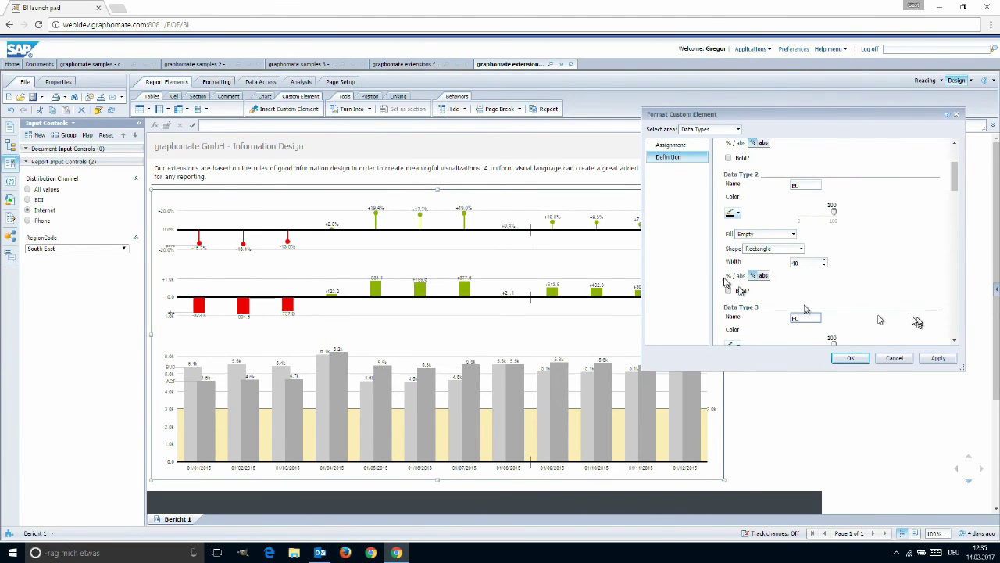
scroll(731, 284, down, 1)
scroll(732, 286, down, 1)
scroll(734, 291, down, 1)
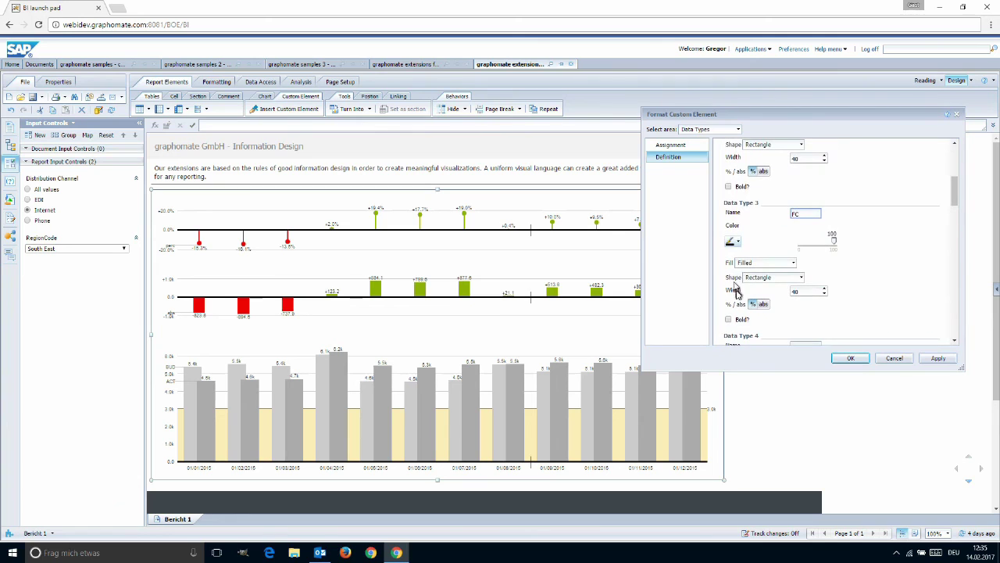
click(737, 241)
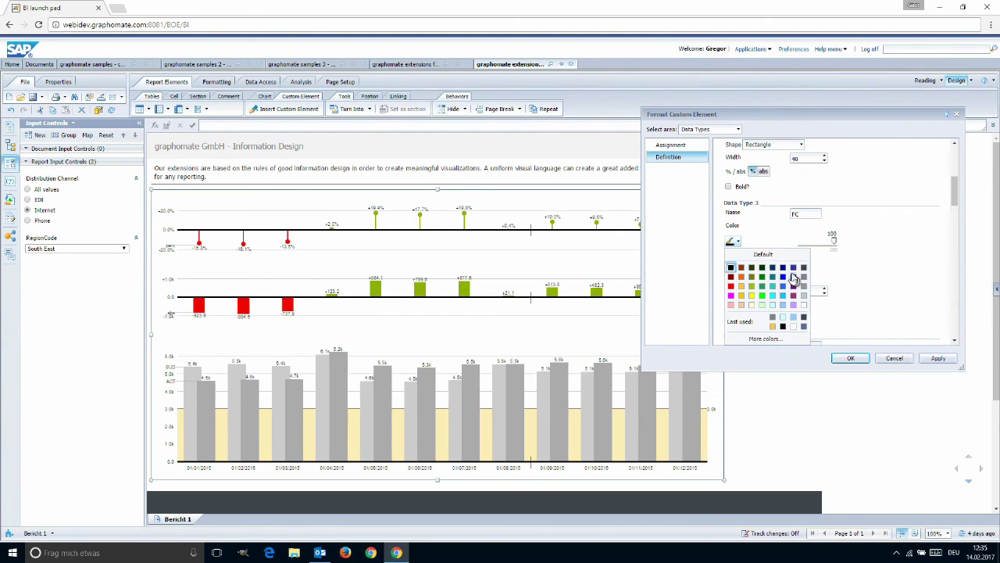
click(805, 279)
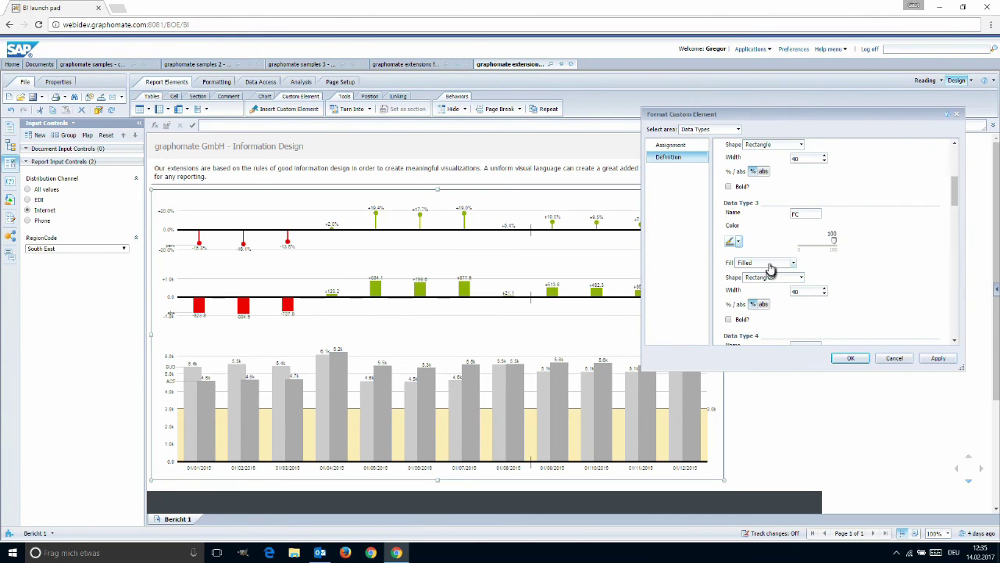
click(770, 265)
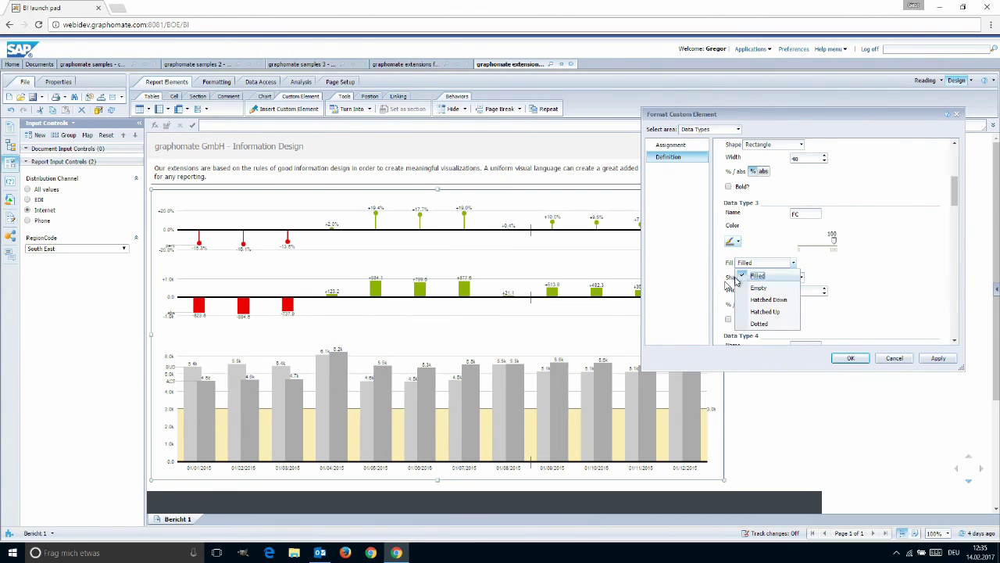
click(778, 312)
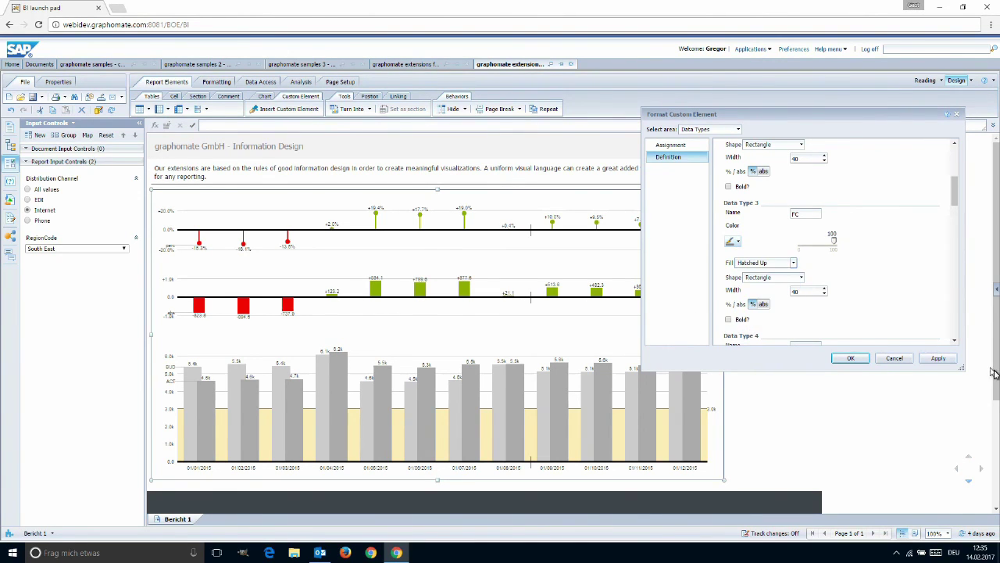
click(939, 359)
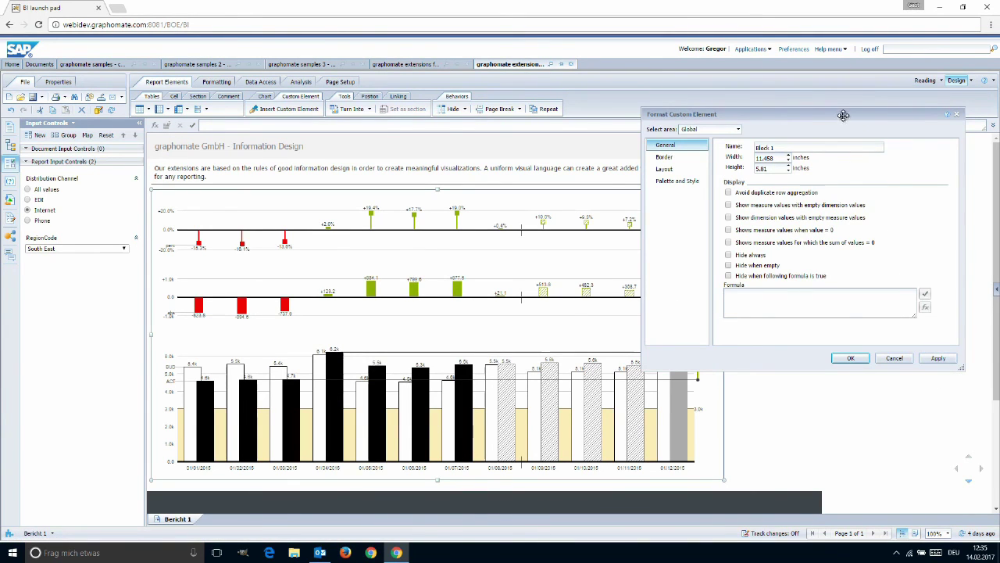
Drag the format dialog off the chart to reveal the fully styled bars
drag(843, 115, 879, 80)
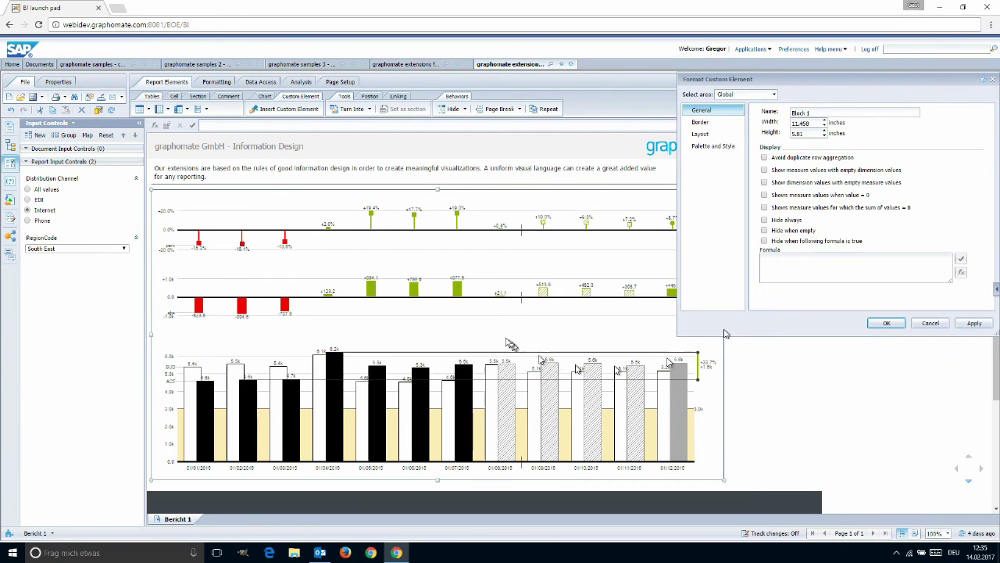